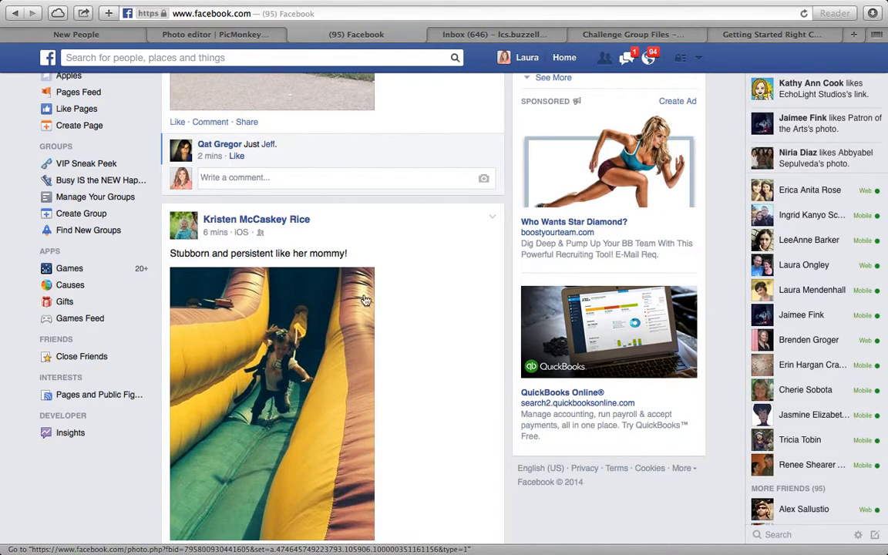
Step: Look through the sidebar's groups and pages, and view the options available for the VIP Sneak Peek group
{"action": "scroll", "coordinate": [315, 331], "scroll_direction": "up", "scroll_amount": 5}
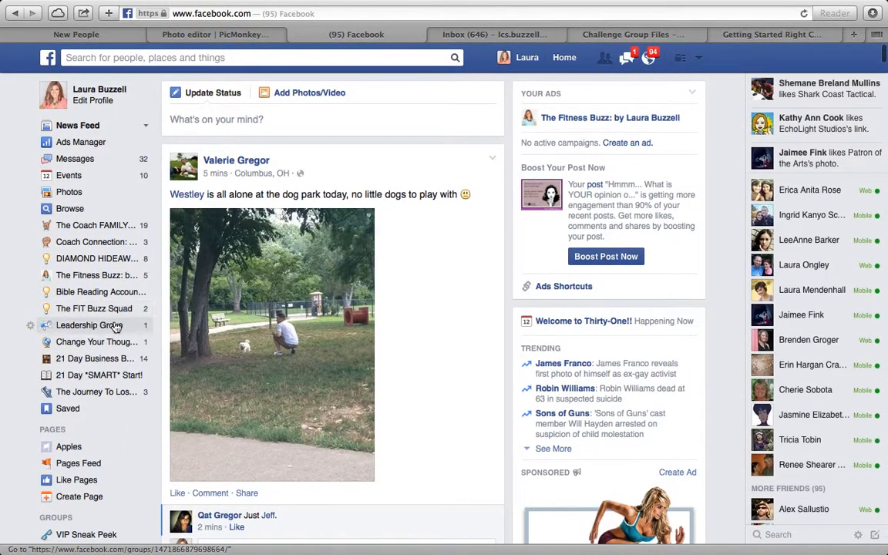
{"action": "scroll", "coordinate": [112, 329], "scroll_direction": "down", "scroll_amount": 4}
{"action": "scroll", "coordinate": [113, 328], "scroll_direction": "up", "scroll_amount": 4}
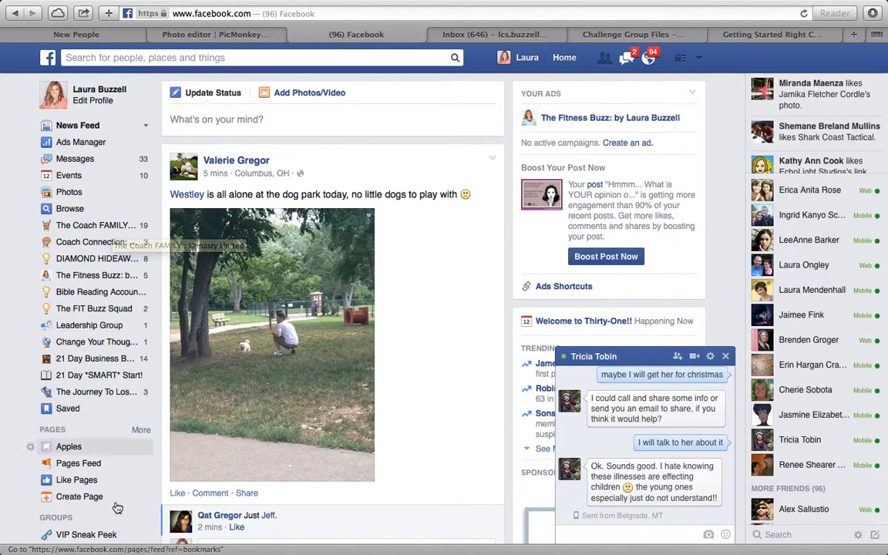
{"action": "scroll", "coordinate": [91, 331], "scroll_direction": "down", "scroll_amount": 3}
{"action": "scroll", "coordinate": [90, 321], "scroll_direction": "down", "scroll_amount": 1}
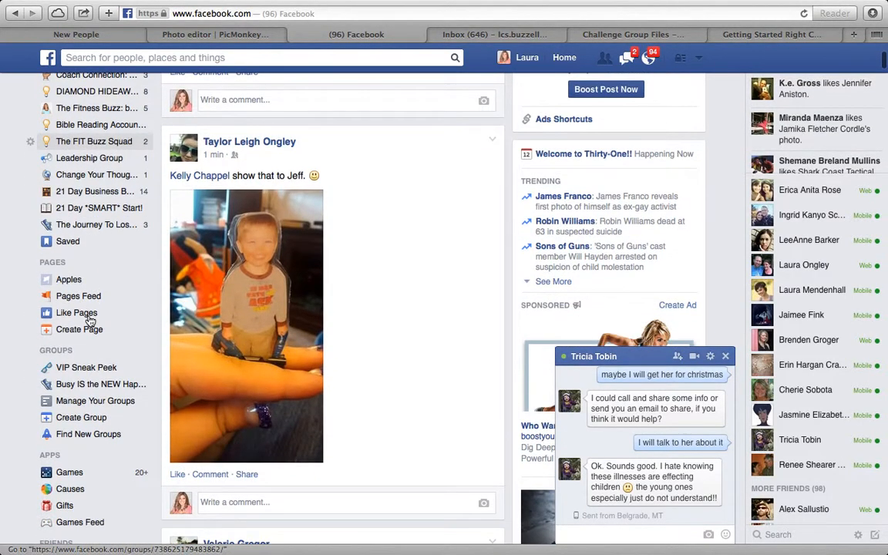
{"action": "left_click", "coordinate": [31, 371]}
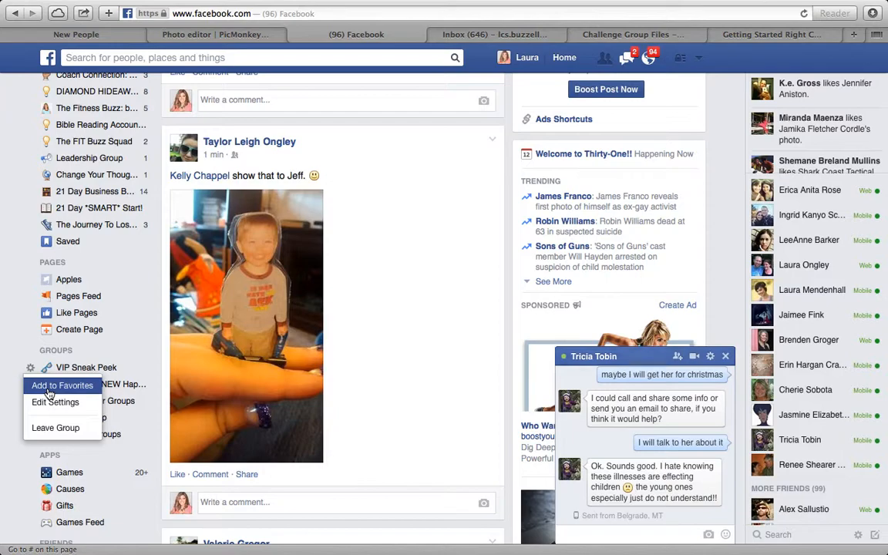
{"action": "left_click", "coordinate": [15, 262]}
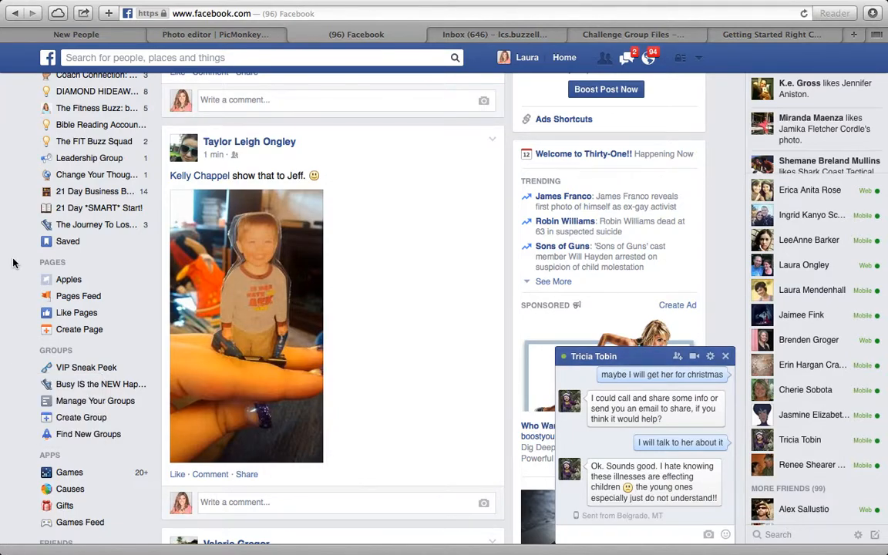
Step: Close the open chat conversation and open the "Change Your Thoughts - Change Your WORLD" group
{"action": "scroll", "coordinate": [15, 262], "scroll_direction": "up", "scroll_amount": 3}
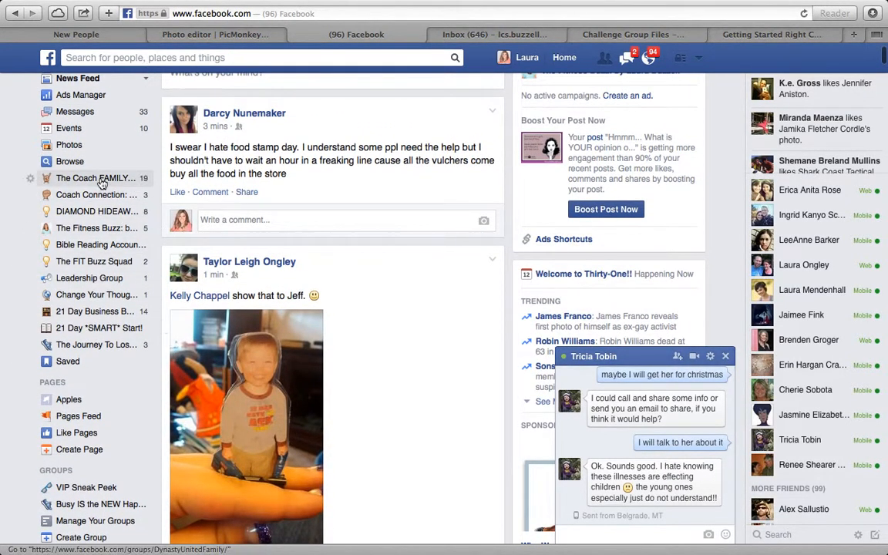
{"action": "left_click", "coordinate": [726, 357]}
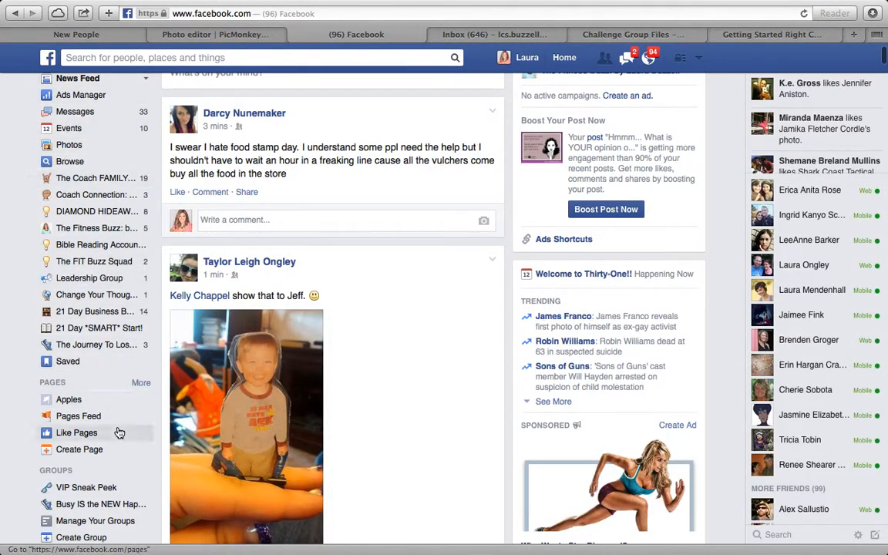
{"action": "left_click", "coordinate": [68, 296]}
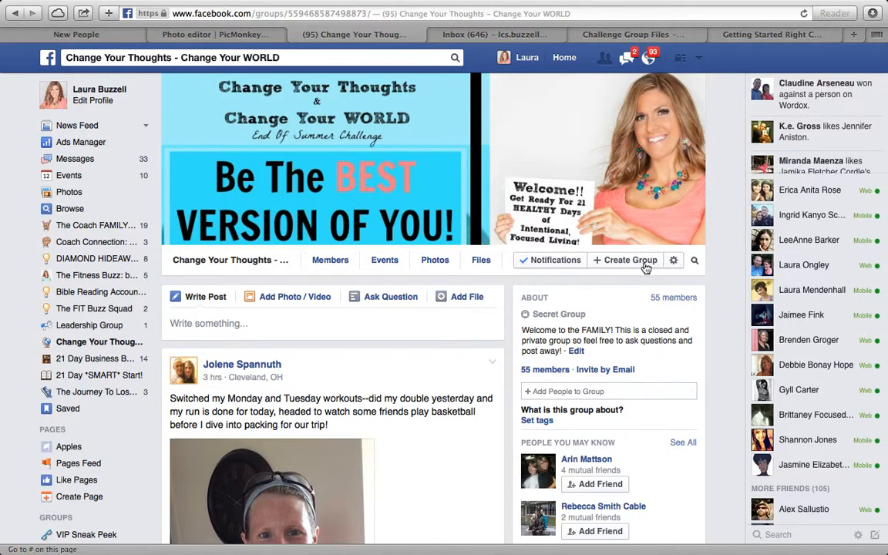
Step: Start a new group named "Busy is the New Happy" and set its privacy to Secret
{"action": "left_click", "coordinate": [630, 261]}
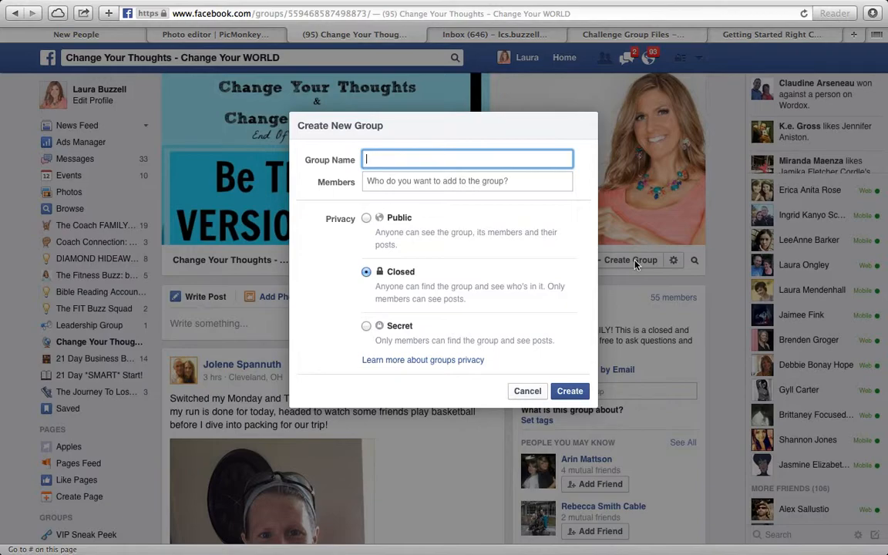
{"action": "type", "text": "Busy is the New Happy"}
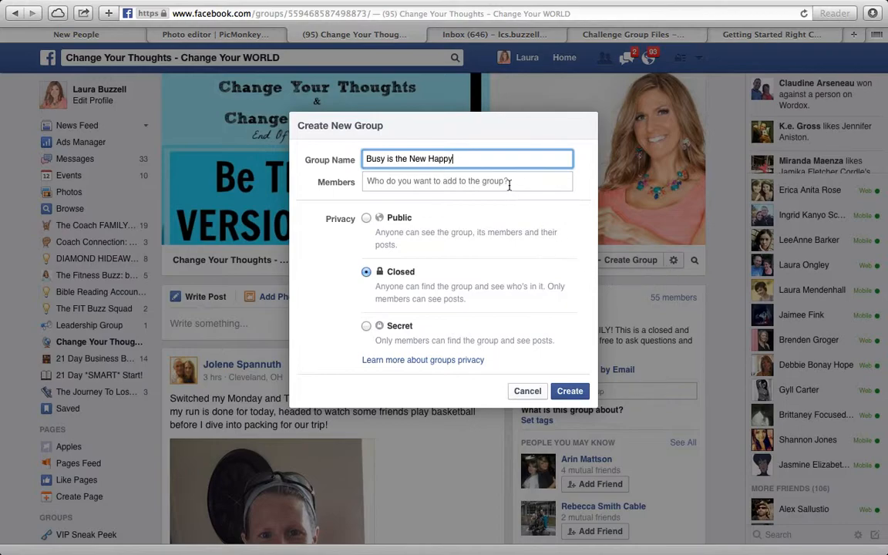
{"action": "left_click", "coordinate": [366, 326]}
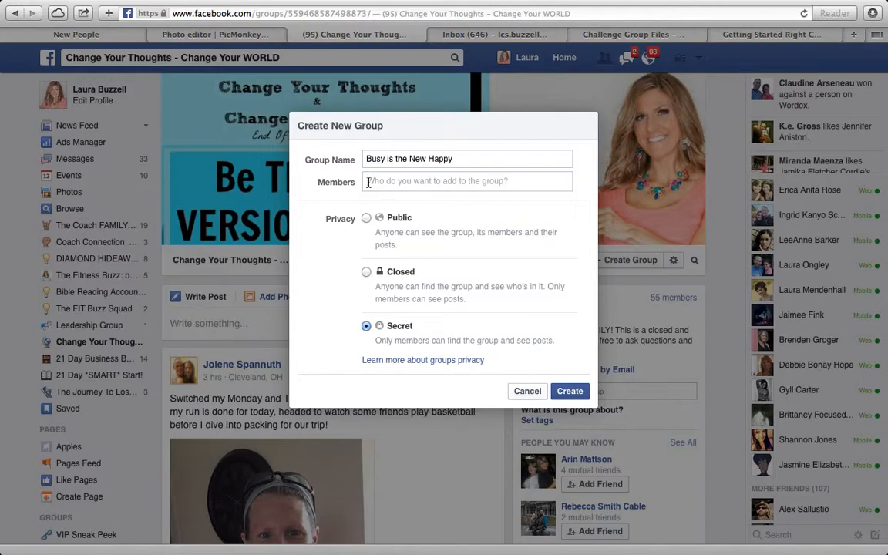
Step: Add a friend whose name matches "debb" as the first member and create the group
{"action": "left_click", "coordinate": [566, 393]}
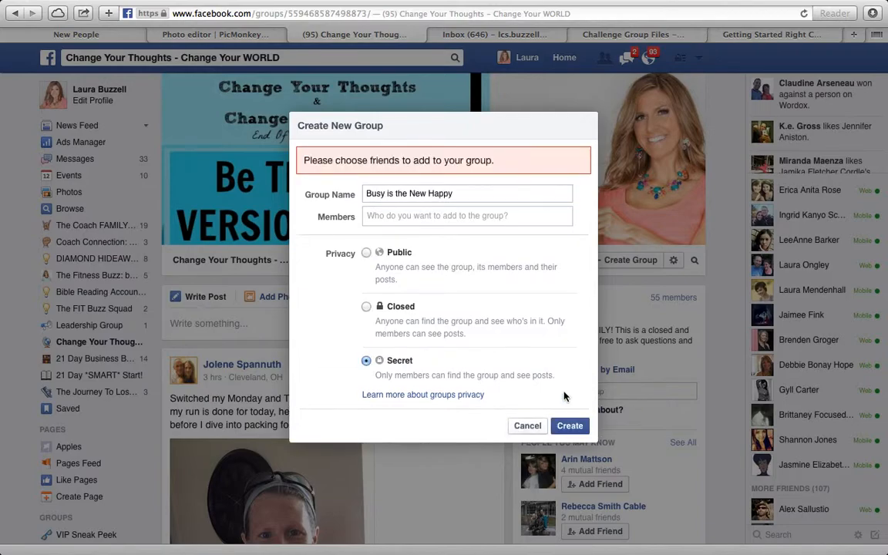
{"action": "left_click", "coordinate": [399, 219]}
{"action": "type", "text": "debb"}
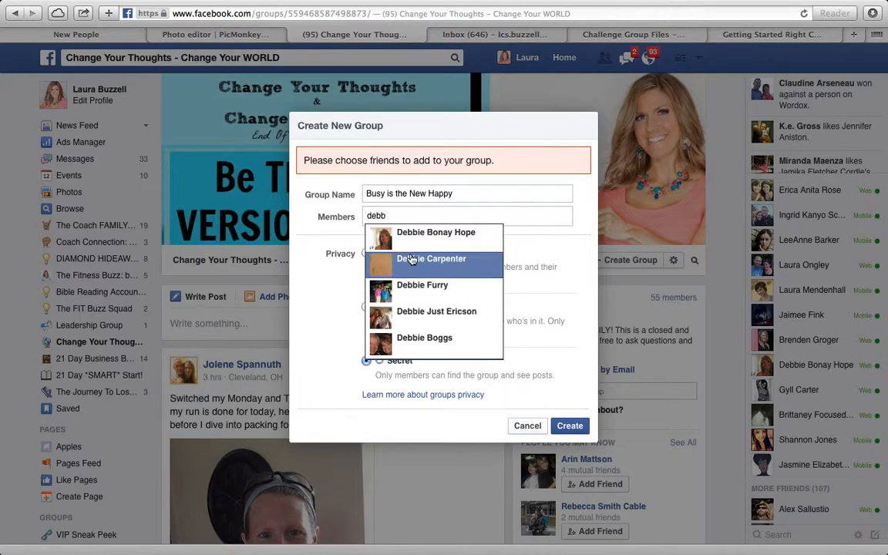
{"action": "left_click", "coordinate": [442, 242]}
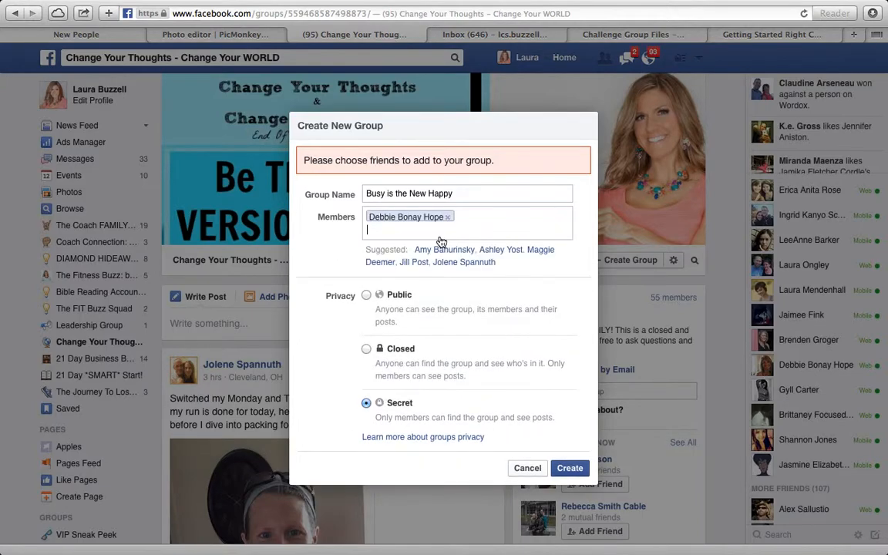
{"action": "left_click", "coordinate": [575, 469]}
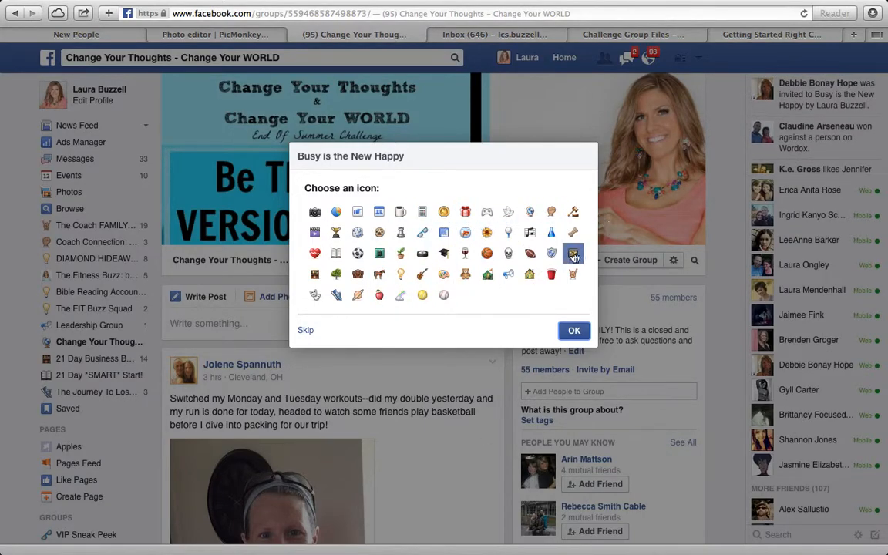
Step: Choose the flower icon for the new group and look over its page
{"action": "left_click", "coordinate": [488, 235]}
{"action": "left_click", "coordinate": [573, 330]}
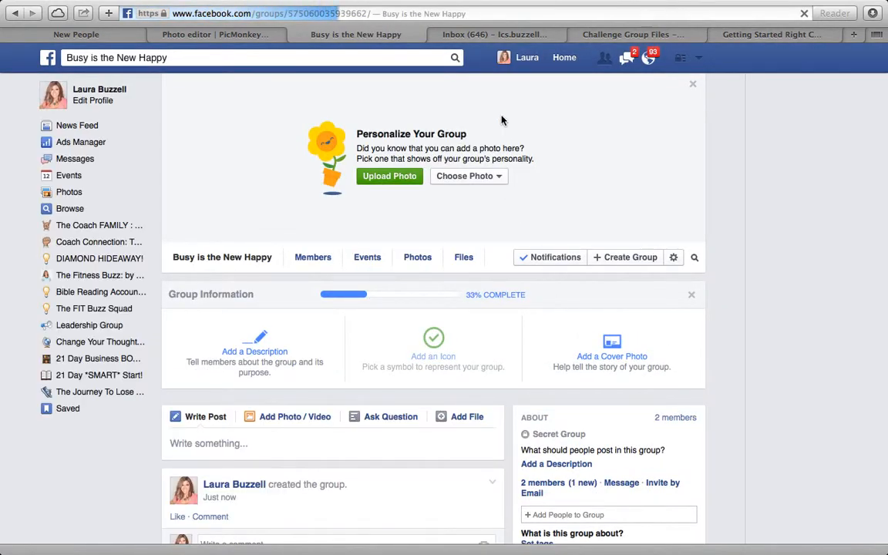
{"action": "scroll", "coordinate": [465, 360], "scroll_direction": "down", "scroll_amount": 5}
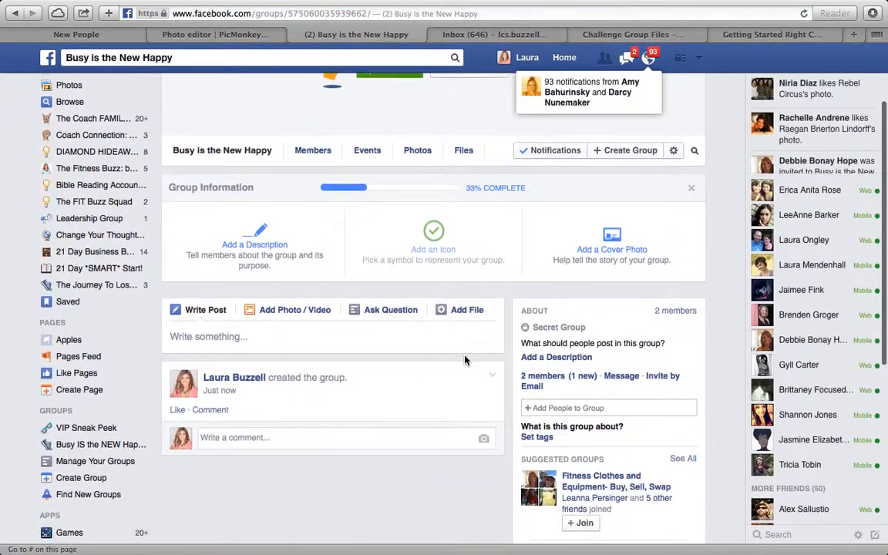
{"action": "scroll", "coordinate": [465, 360], "scroll_direction": "up", "scroll_amount": 5}
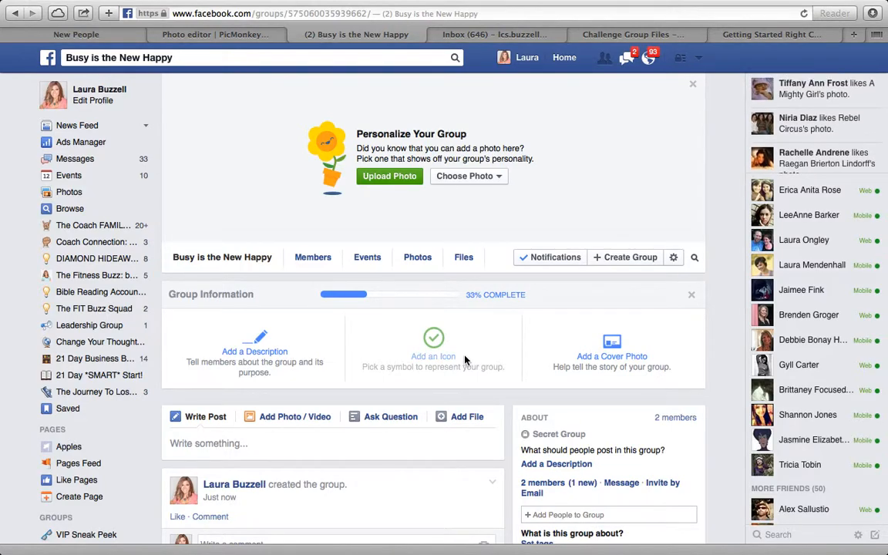
Step: Start a file upload in the group's files and choose "meal Planner blank-1.jpg" from Google Drive's Challenge Group Files folder
{"action": "left_click", "coordinate": [463, 257]}
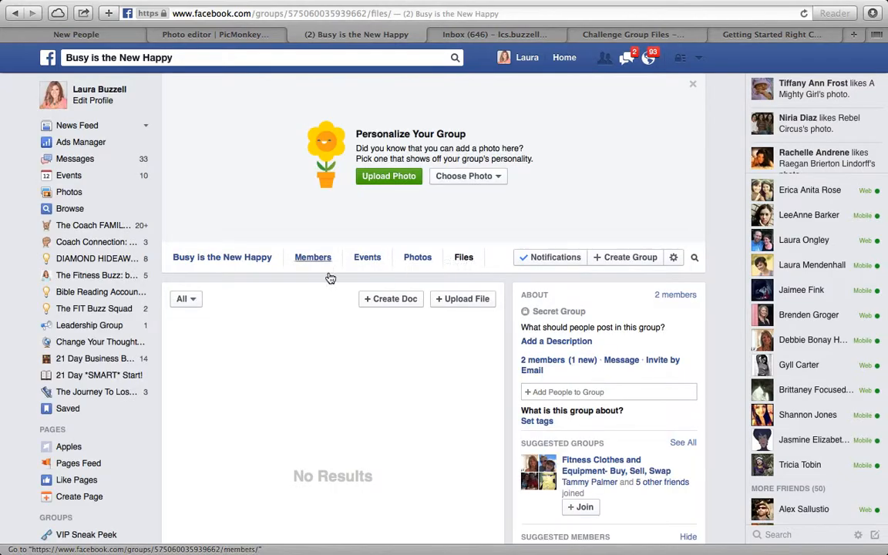
{"action": "left_click", "coordinate": [456, 299]}
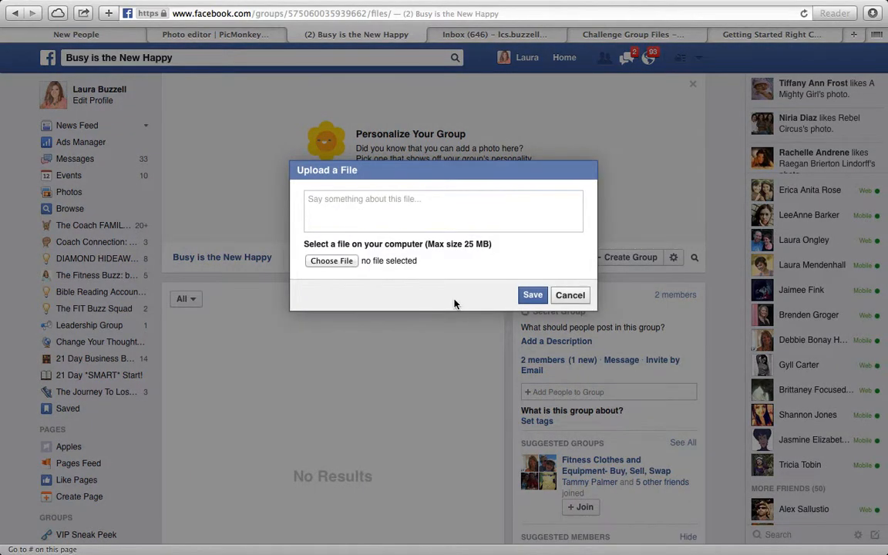
{"action": "left_click", "coordinate": [332, 262]}
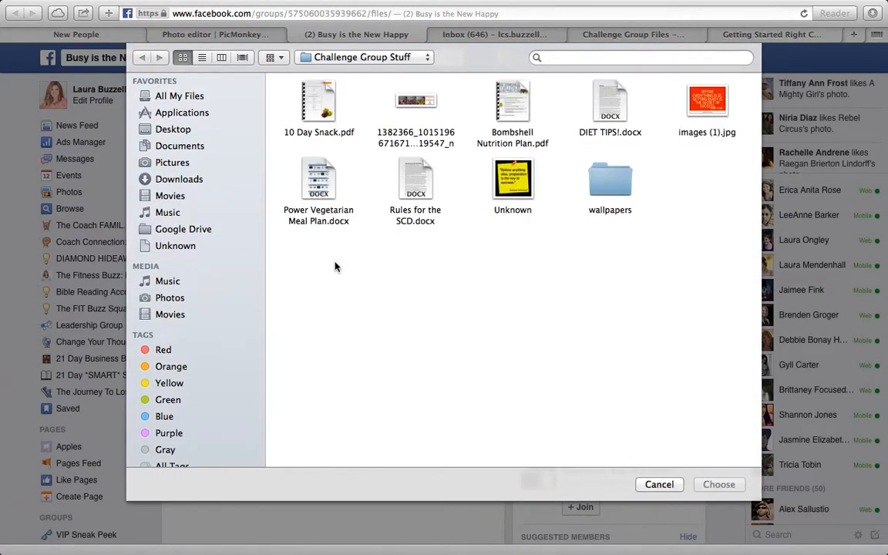
{"action": "left_click", "coordinate": [188, 230]}
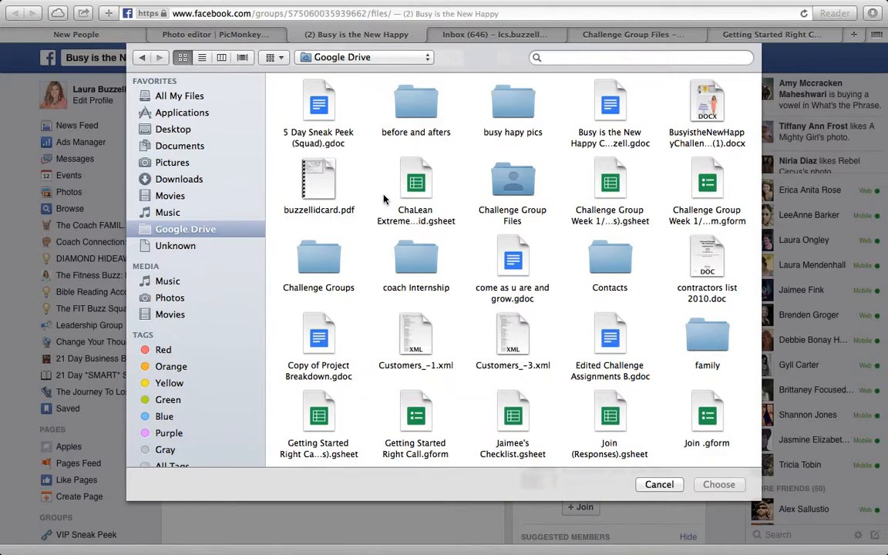
{"action": "double_click", "coordinate": [515, 185]}
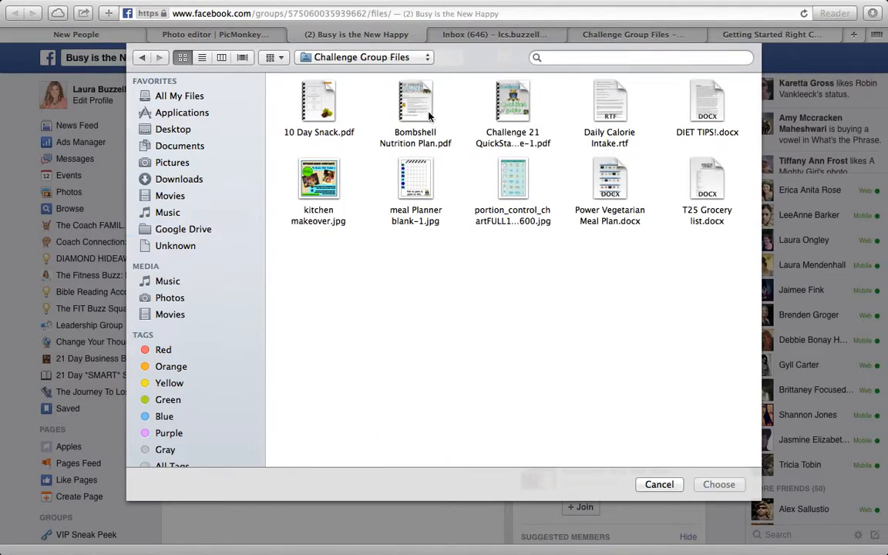
{"action": "left_click", "coordinate": [416, 104]}
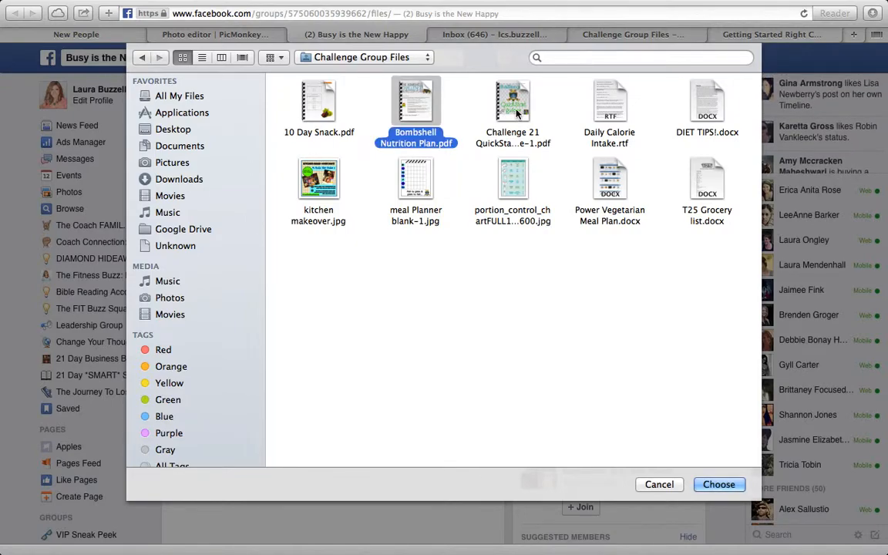
{"action": "left_click", "coordinate": [465, 122]}
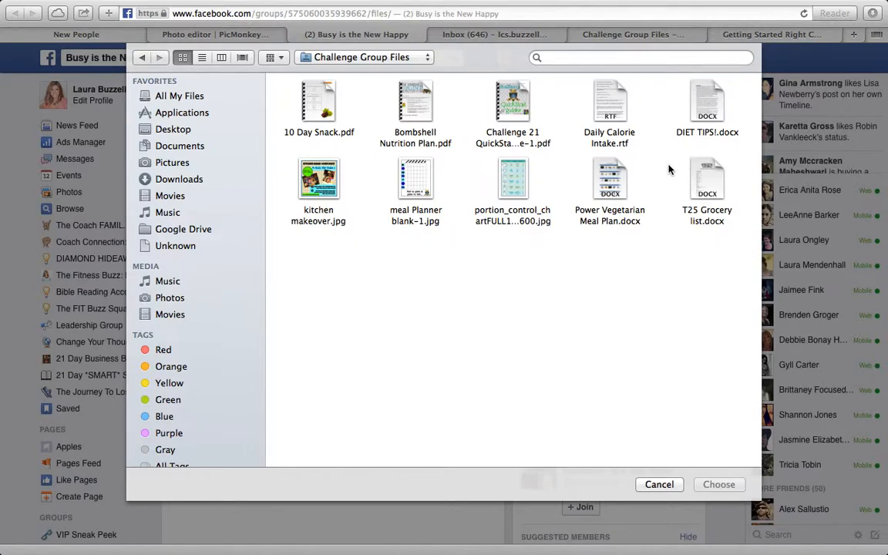
{"action": "double_click", "coordinate": [416, 185]}
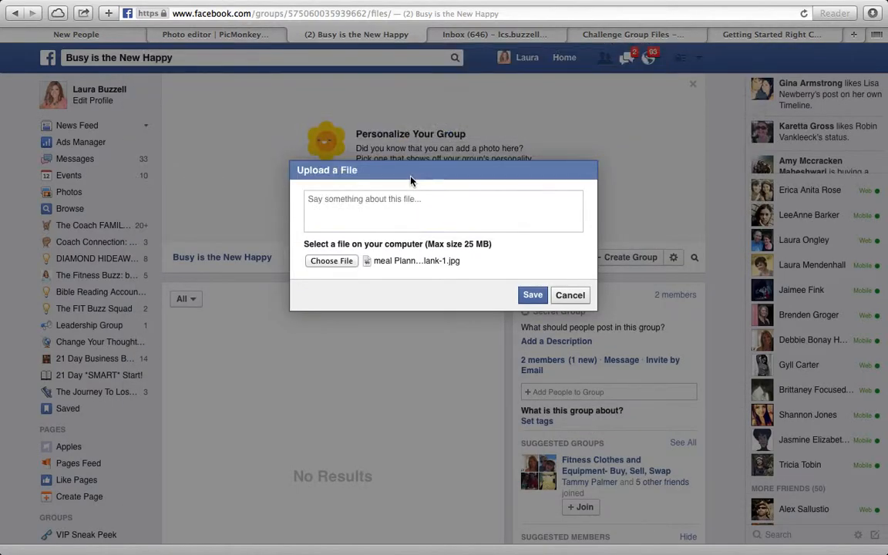
Step: Describe the file as "Here's a handy meal planner to get started, feel free to use you own or an excel spreadsheet" and save the upload
{"action": "left_click", "coordinate": [365, 201]}
{"action": "type", "text": "Here's a "}
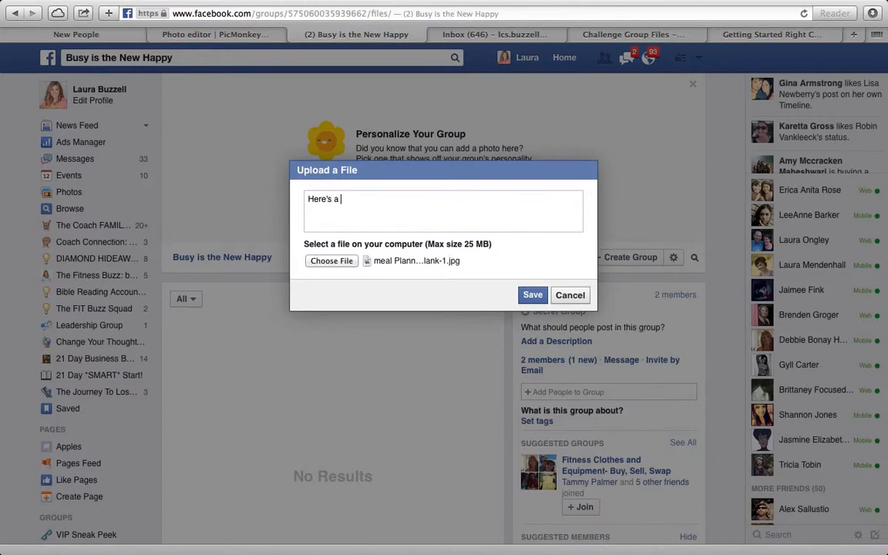
{"action": "type", "text": "handy meal planner to get start"}
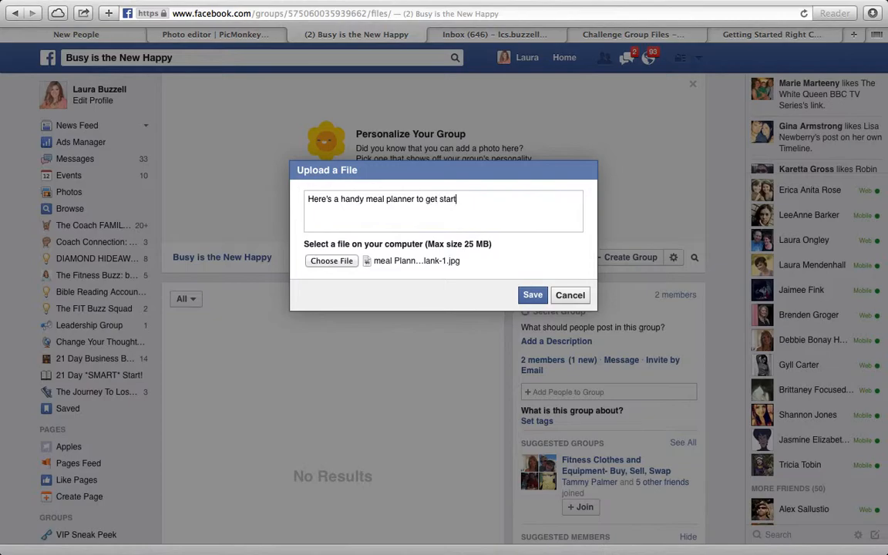
{"action": "type", "text": "ed, feel fee to"}
{"action": "key", "text": "BackSpace"}
{"action": "key", "text": "BackSpace"}
{"action": "key", "text": "BackSpace"}
{"action": "type", "text": "ee to juse you own "}
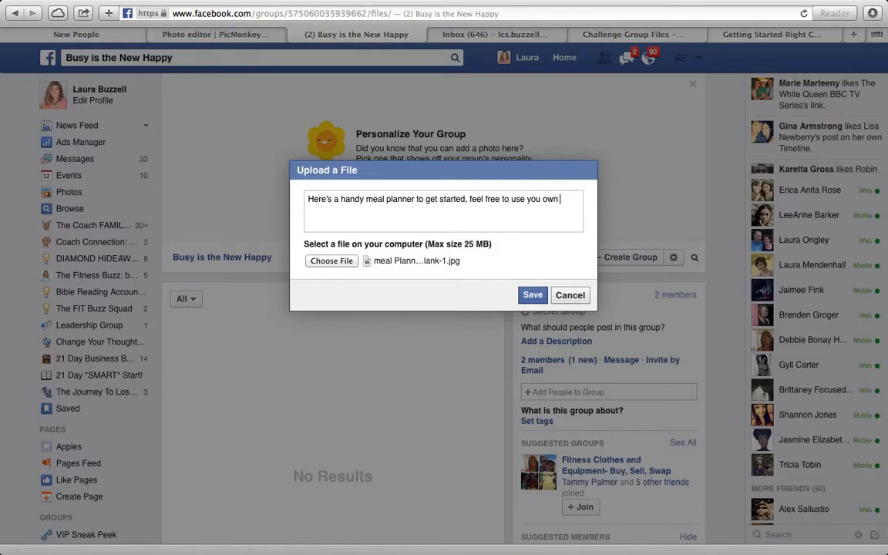
{"action": "type", "text": "or an excel spreadsheet"}
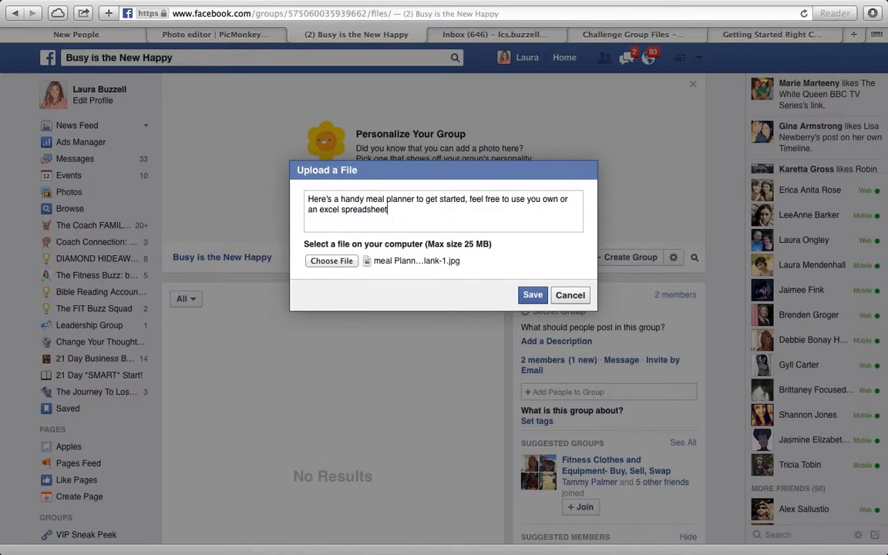
{"action": "left_click", "coordinate": [531, 296]}
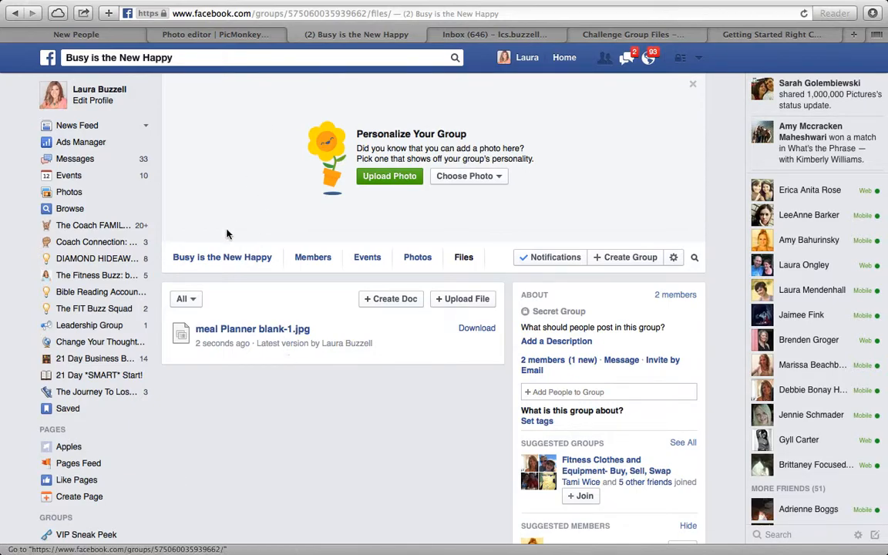
Step: Return to the group's main feed and review the post for the uploaded meal planner
{"action": "left_click", "coordinate": [231, 259]}
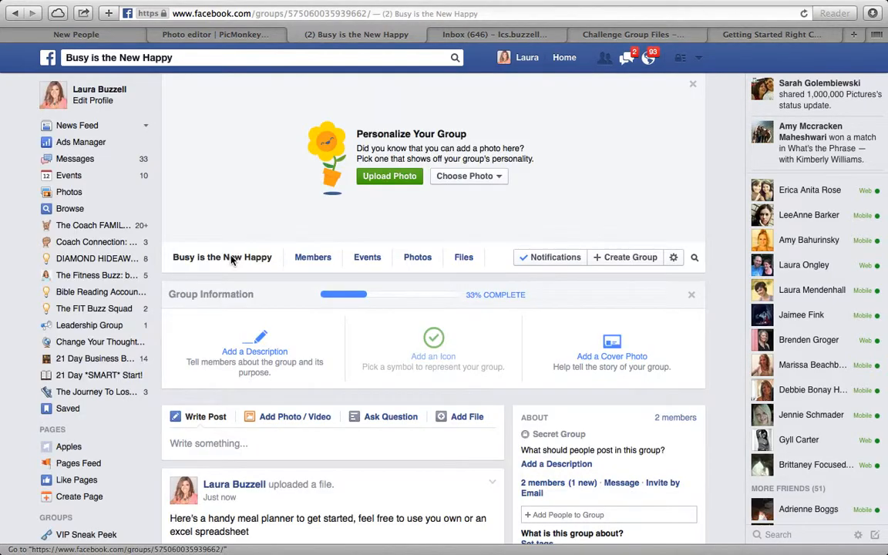
{"action": "scroll", "coordinate": [278, 493], "scroll_direction": "down", "scroll_amount": 5}
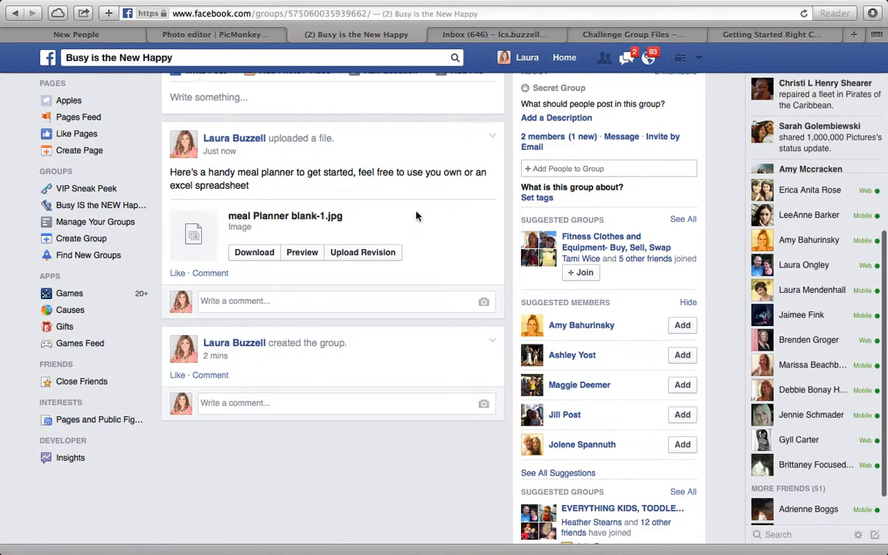
{"action": "scroll", "coordinate": [417, 214], "scroll_direction": "up", "scroll_amount": 3}
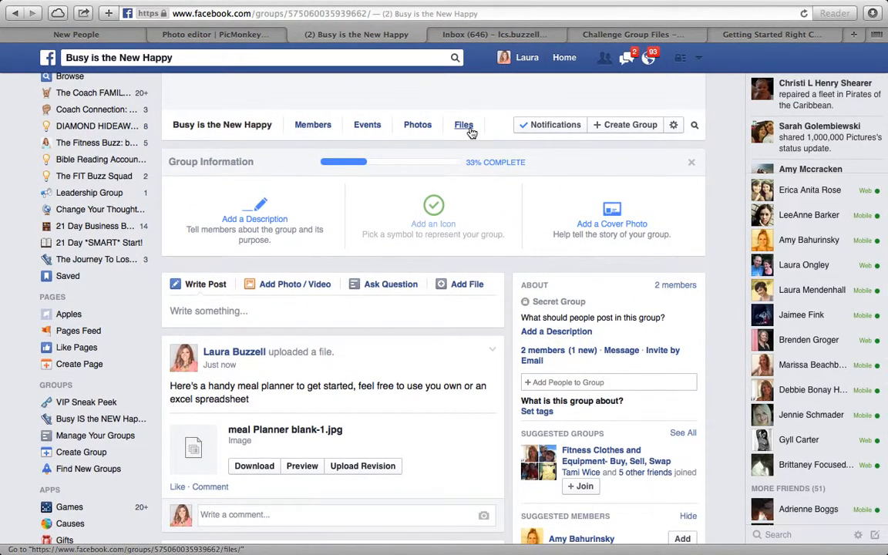
{"action": "scroll", "coordinate": [470, 133], "scroll_direction": "up", "scroll_amount": 2}
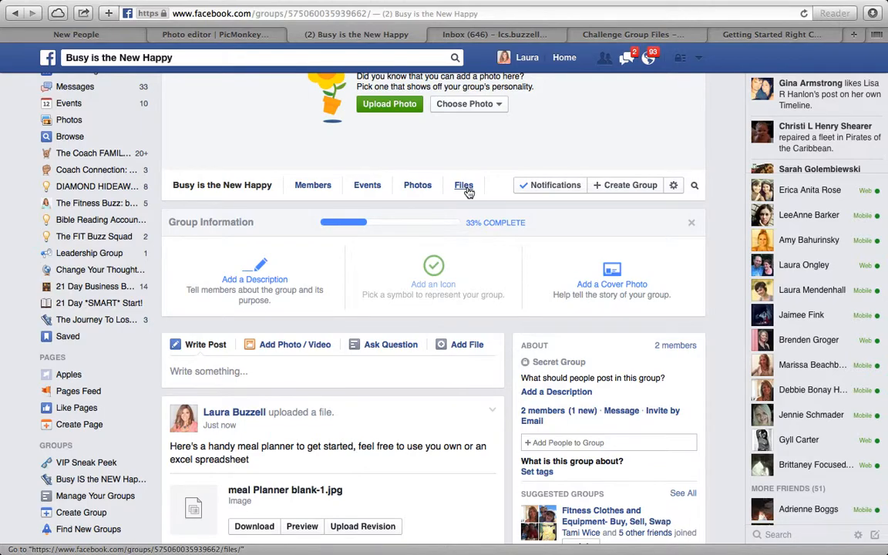
Step: Add "WelcoemN" as the group's description and save it
{"action": "left_click", "coordinate": [219, 258]}
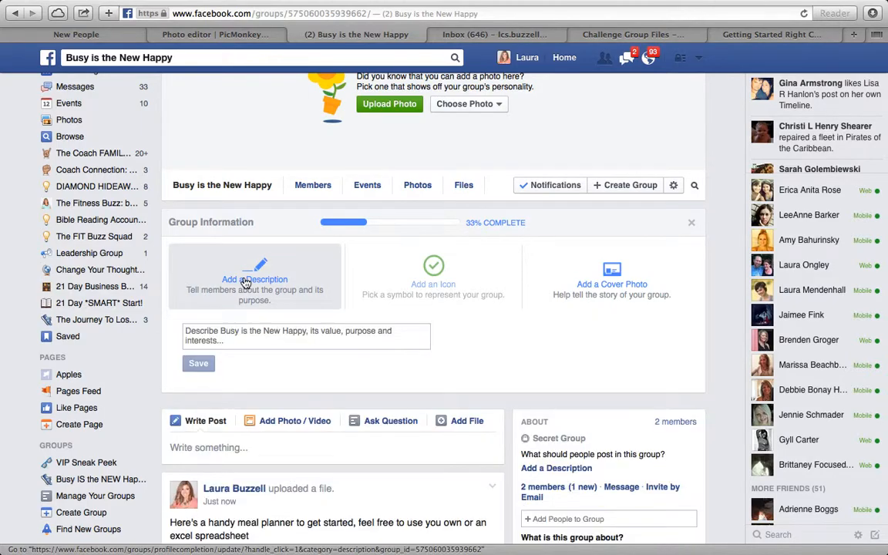
{"action": "left_click", "coordinate": [236, 333]}
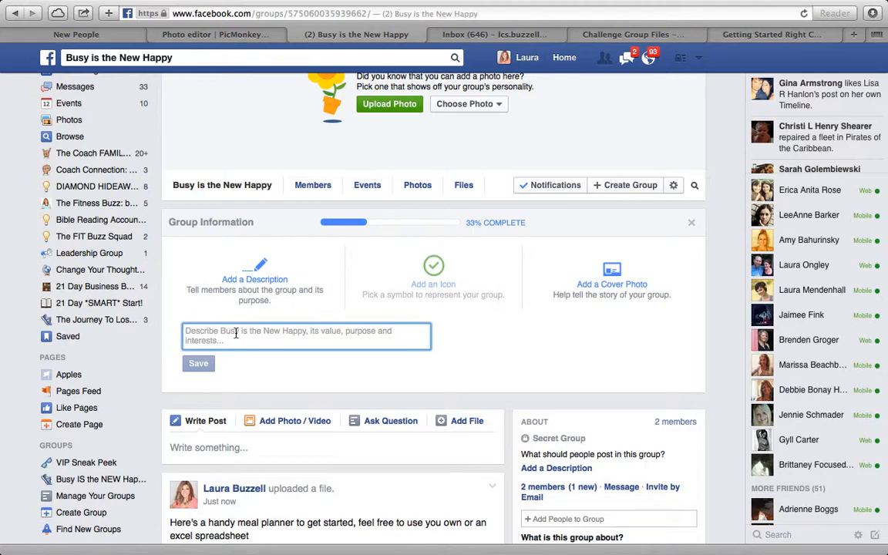
{"action": "type", "text": "WelcoemN"}
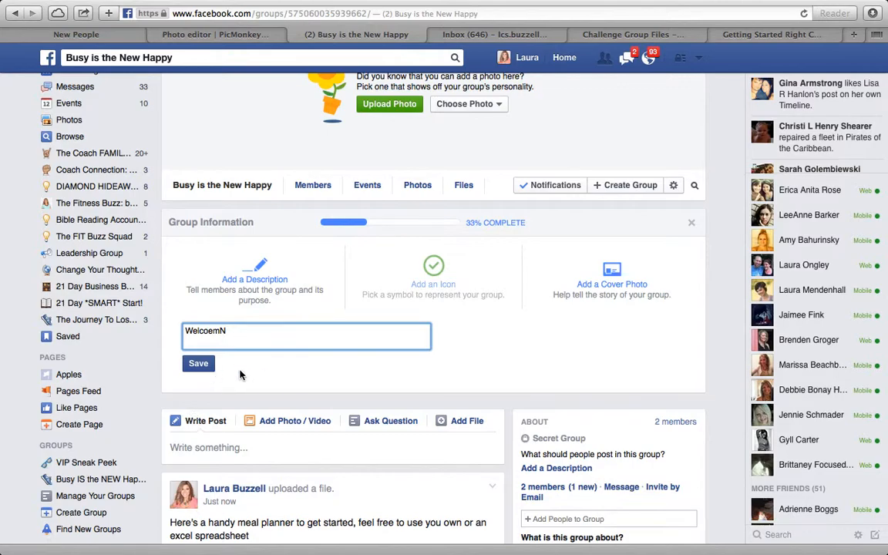
{"action": "left_click", "coordinate": [199, 363]}
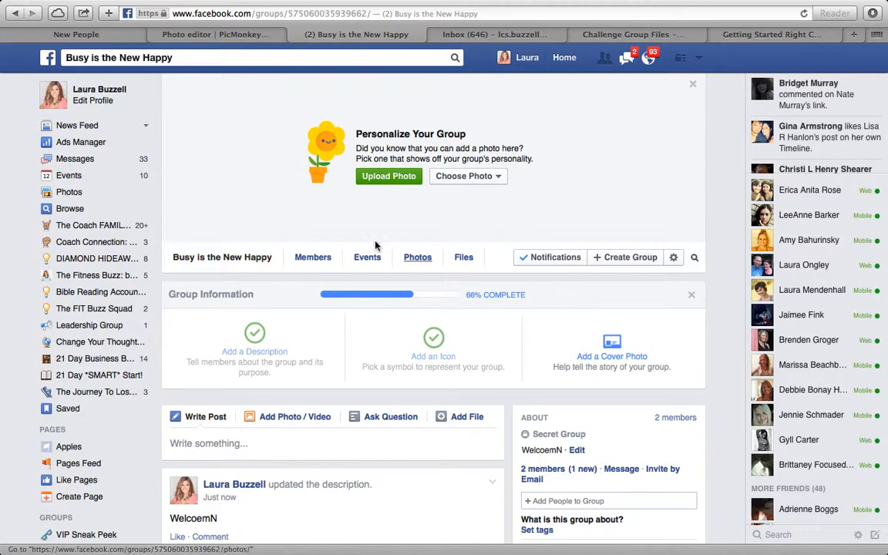
Step: Switch to PicMonkey, create a Facebook cover design and apply the white ffffff canvas color
{"action": "left_click", "coordinate": [217, 34]}
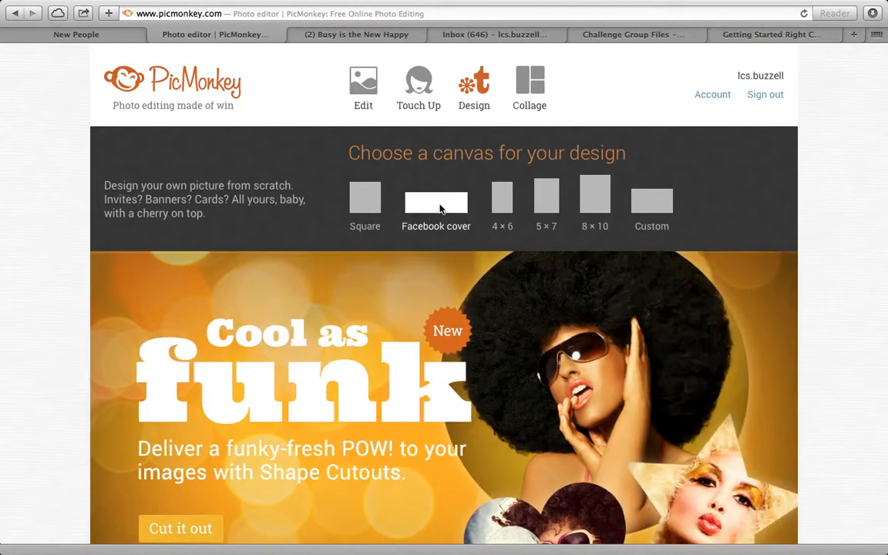
{"action": "left_click", "coordinate": [441, 205]}
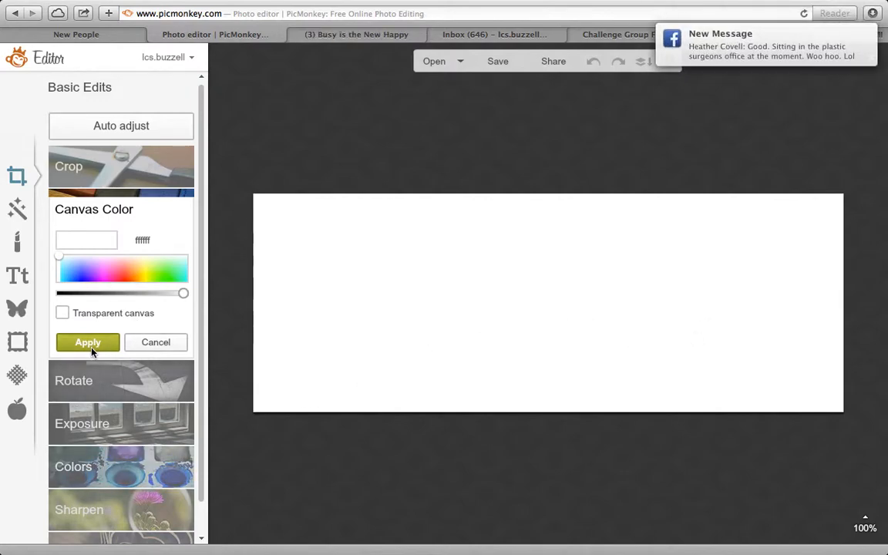
{"action": "left_click", "coordinate": [71, 347]}
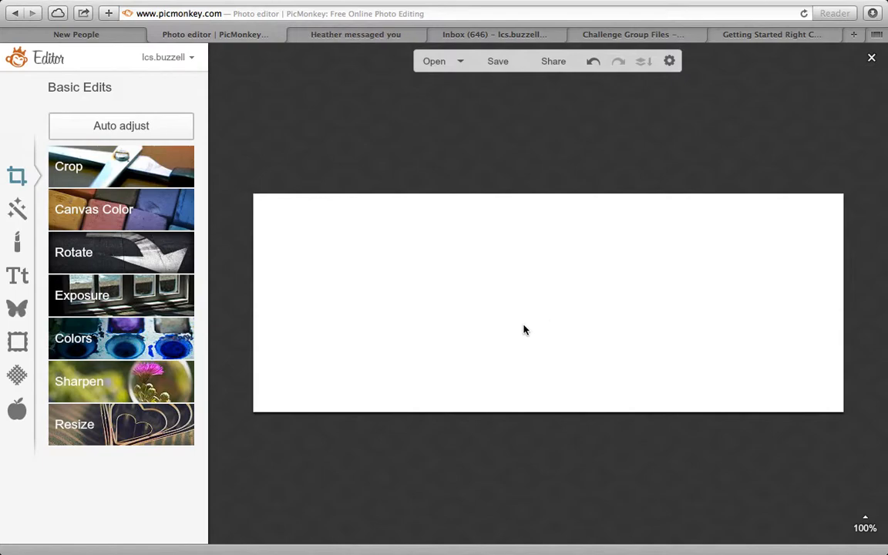
Step: Cover the canvas with the purple-and-orange sparkling Light Trails texture, using Multiply blending and 20% fade, and apply it
{"action": "left_click", "coordinate": [13, 278]}
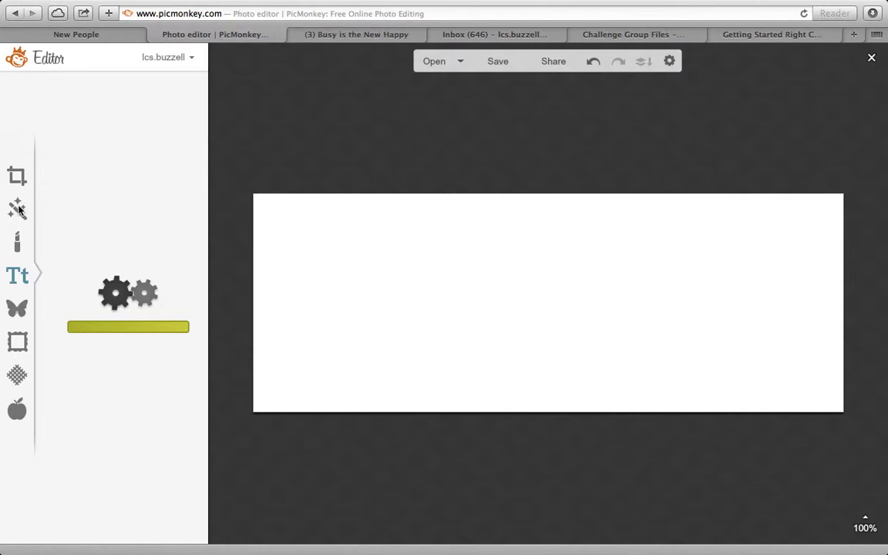
{"action": "left_click", "coordinate": [19, 210]}
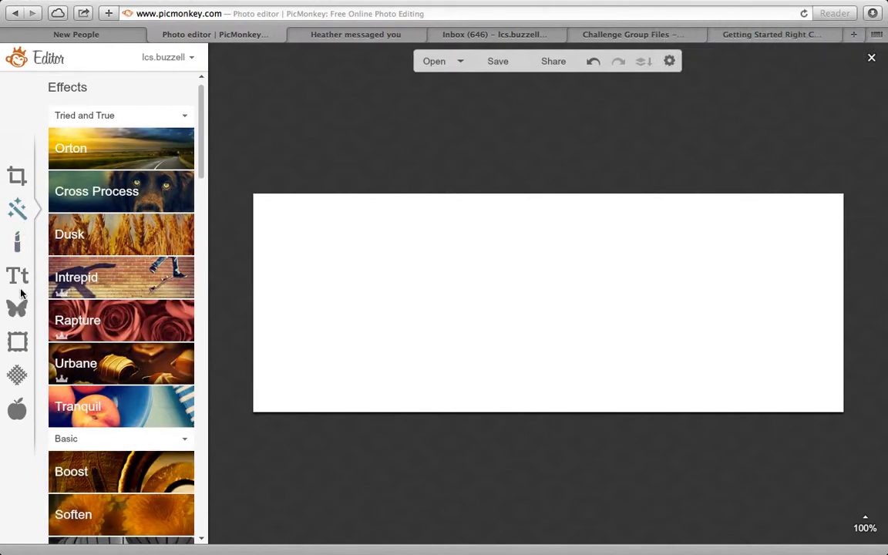
{"action": "right_click", "coordinate": [21, 363]}
{"action": "left_click", "coordinate": [16, 374]}
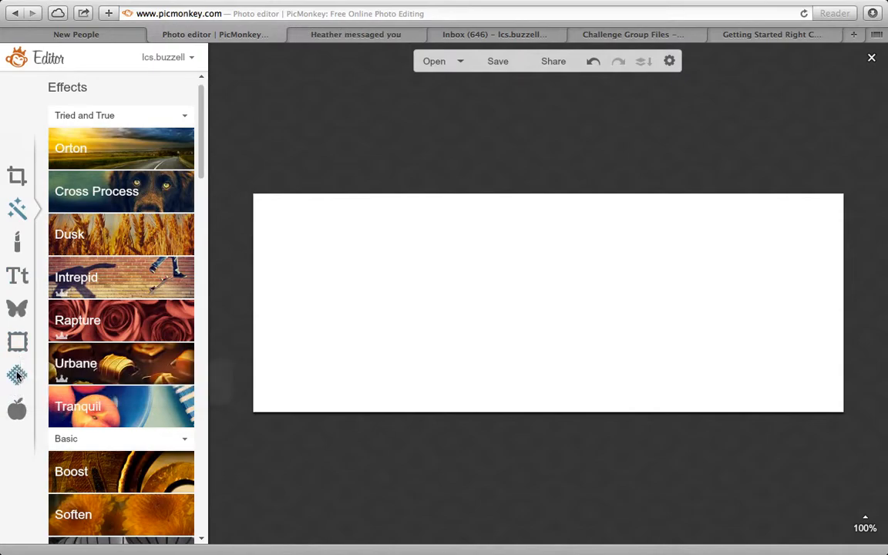
{"action": "left_click", "coordinate": [16, 374]}
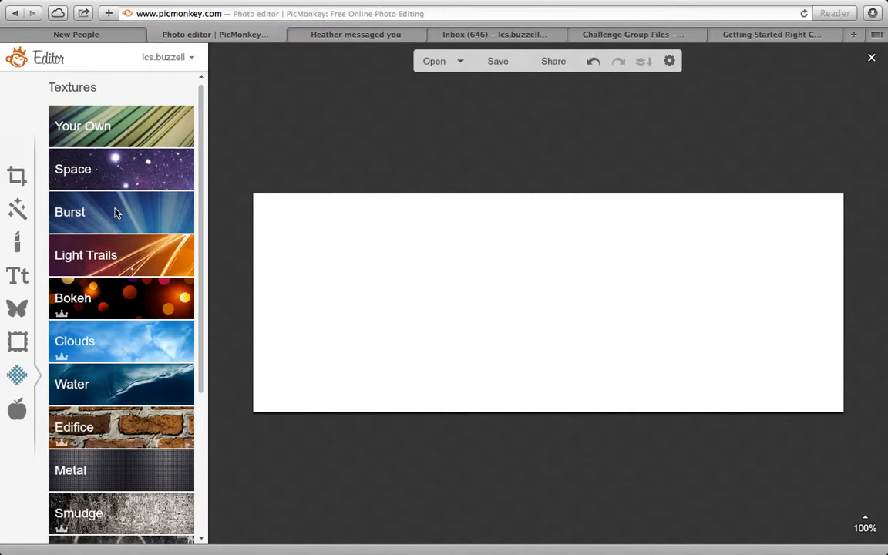
{"action": "left_click", "coordinate": [120, 248]}
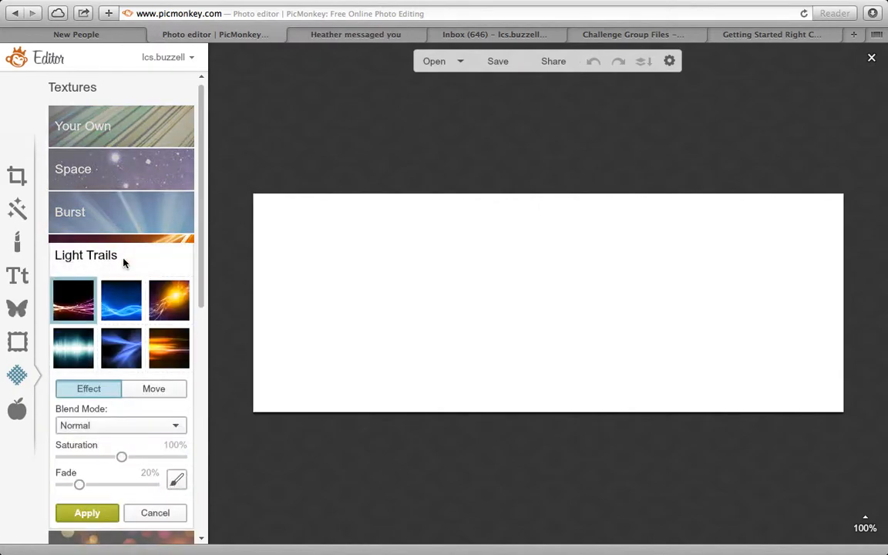
{"action": "left_click", "coordinate": [171, 302]}
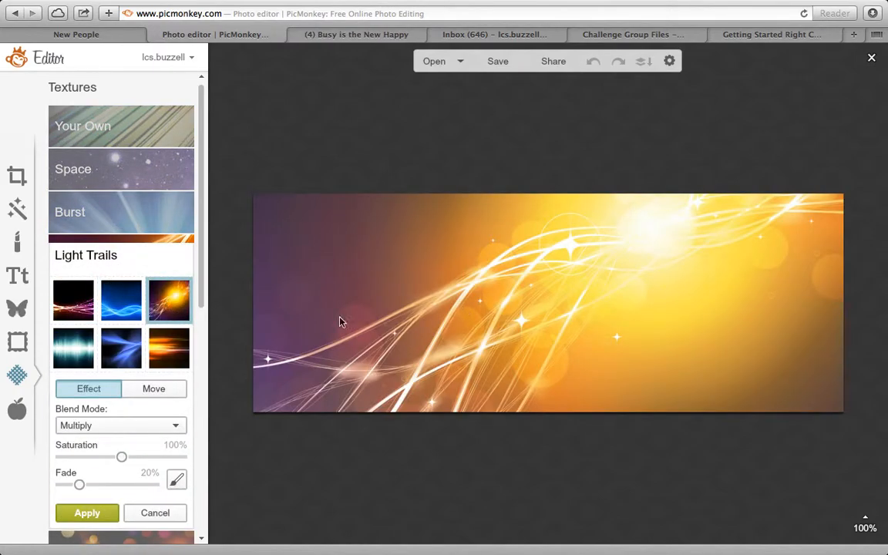
{"action": "right_click", "coordinate": [103, 523]}
{"action": "left_click", "coordinate": [96, 510]}
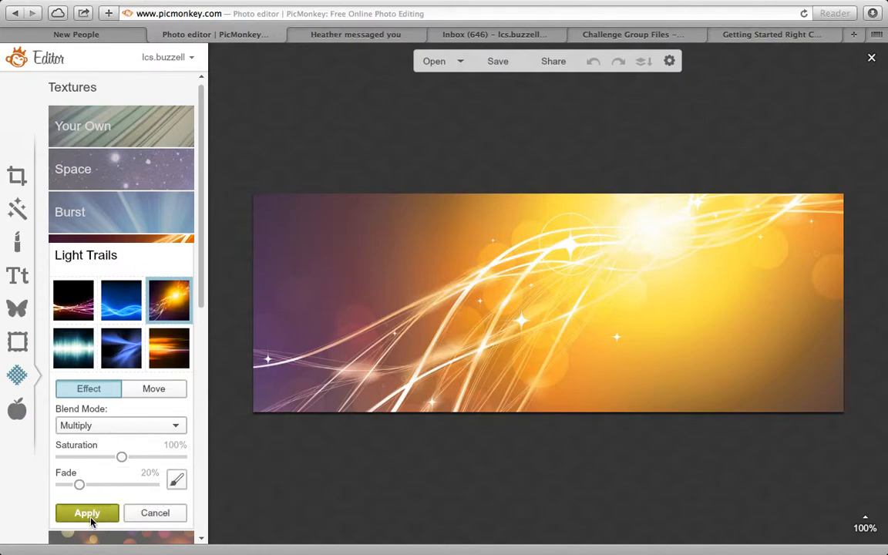
{"action": "left_click", "coordinate": [87, 513]}
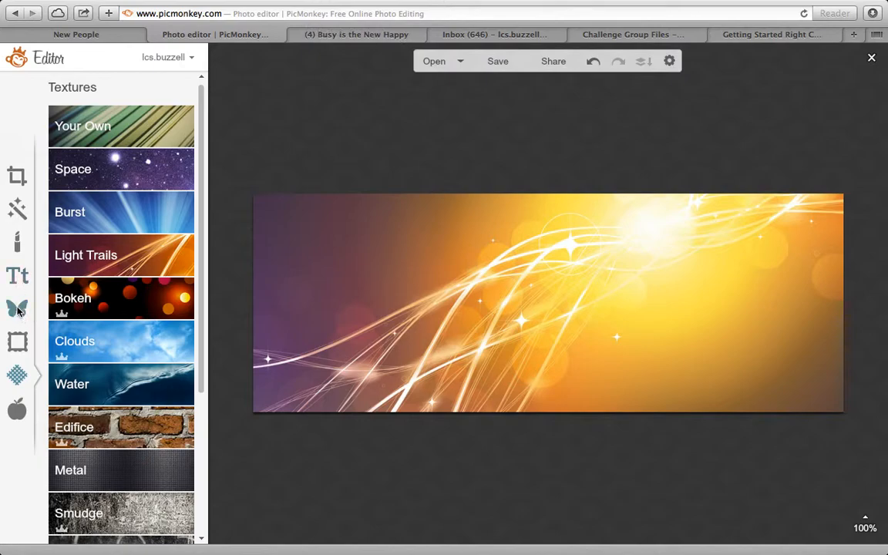
Step: Preview _MG_7580cr2.jpg in the dream board folder and add it to the cover as a custom image overlay
{"action": "left_click", "coordinate": [17, 309]}
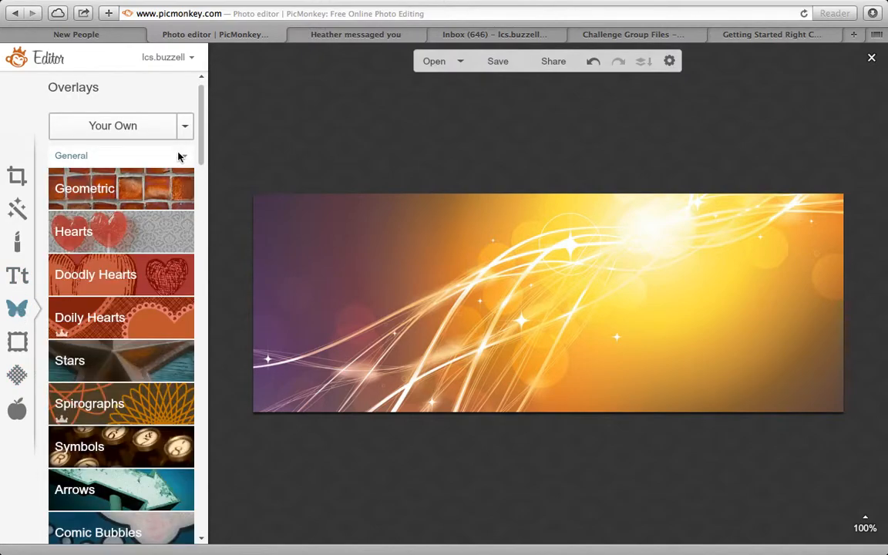
{"action": "left_click", "coordinate": [121, 131]}
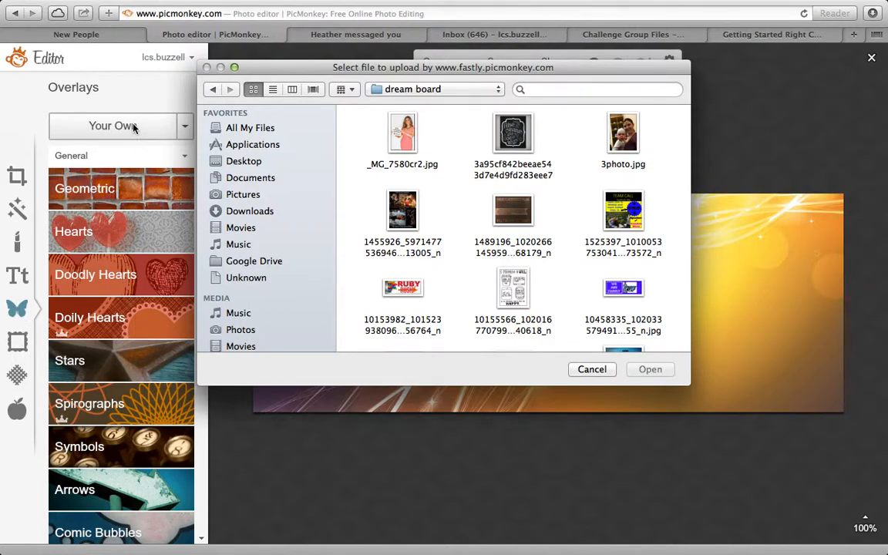
{"action": "right_click", "coordinate": [411, 140]}
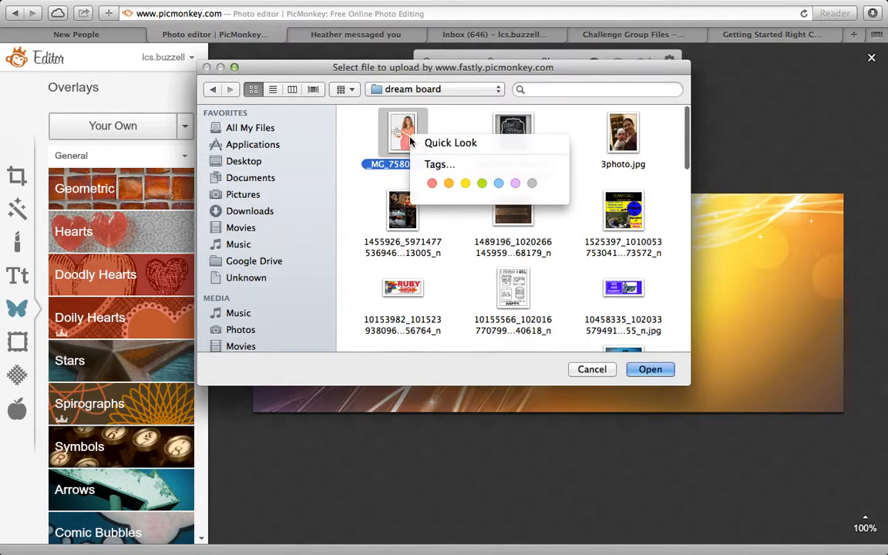
{"action": "left_click", "coordinate": [432, 147]}
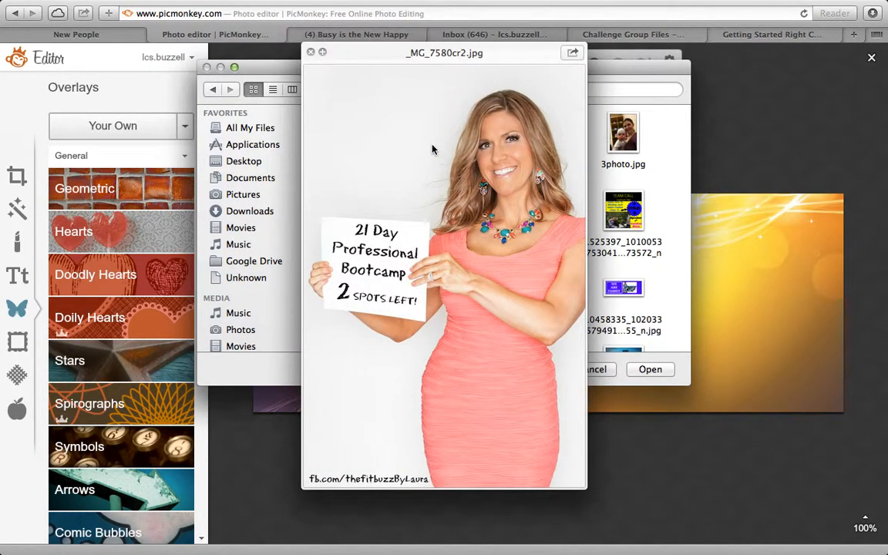
{"action": "key", "text": "space"}
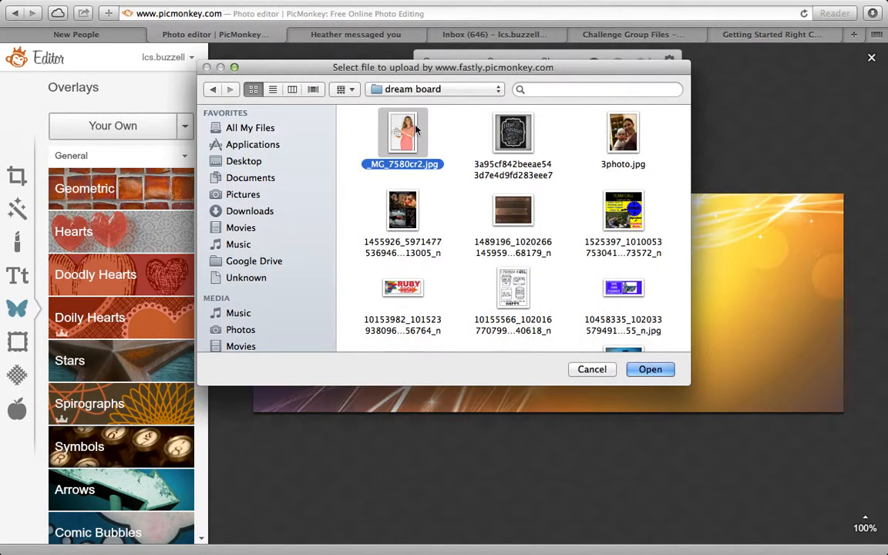
{"action": "scroll", "coordinate": [476, 280], "scroll_direction": "down", "scroll_amount": 5}
{"action": "scroll", "coordinate": [476, 280], "scroll_direction": "down", "scroll_amount": 5}
{"action": "scroll", "coordinate": [476, 280], "scroll_direction": "down", "scroll_amount": 3}
{"action": "scroll", "coordinate": [476, 279], "scroll_direction": "up", "scroll_amount": 8}
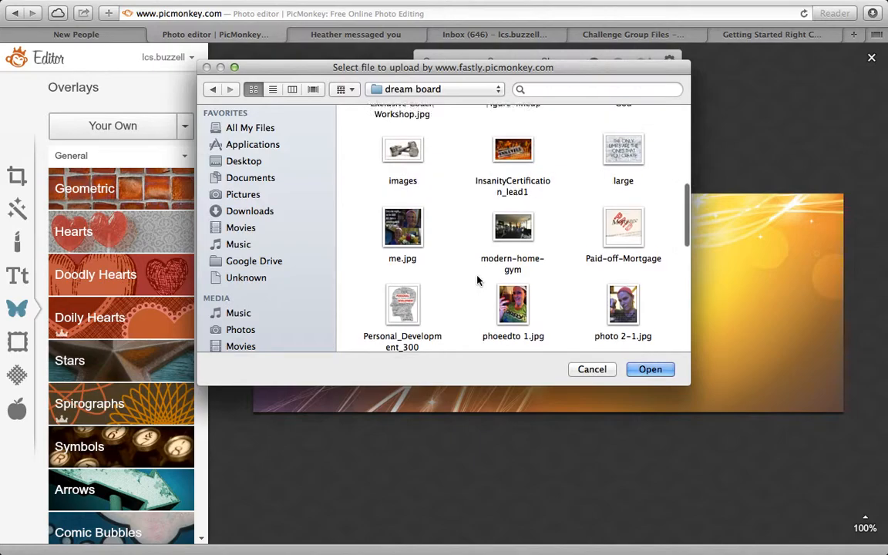
{"action": "scroll", "coordinate": [476, 279], "scroll_direction": "up", "scroll_amount": 5}
{"action": "key", "text": "Escape"}
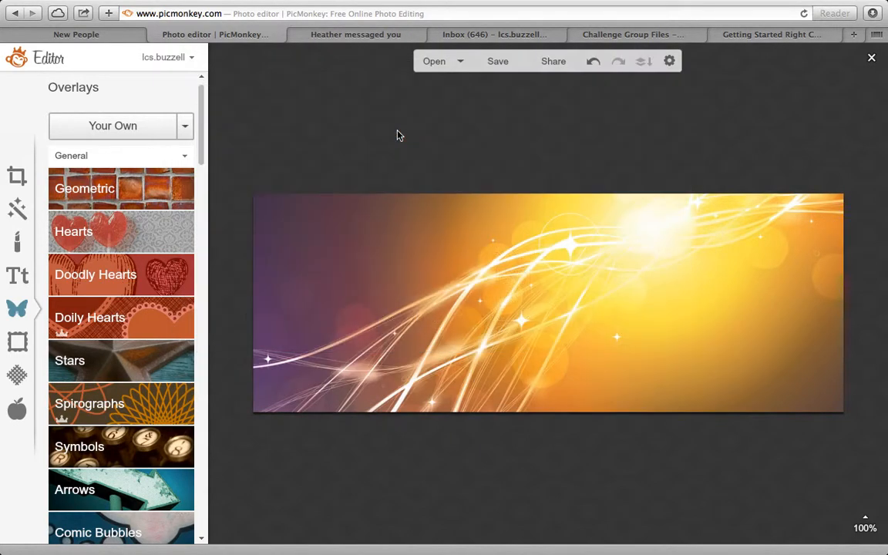
{"action": "left_click", "coordinate": [622, 256]}
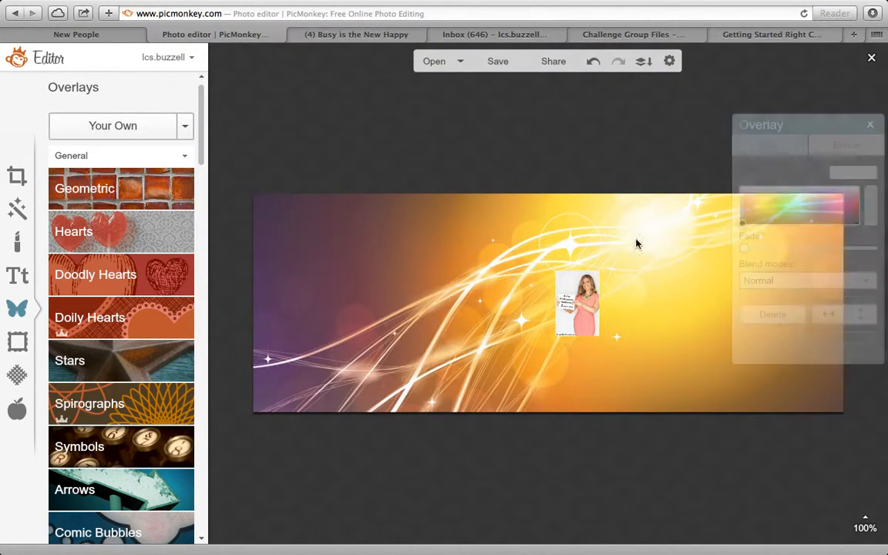
Step: Enlarge the photo overlay to fill the cover's full height, place it at the right end and close its settings
{"action": "right_click", "coordinate": [590, 286]}
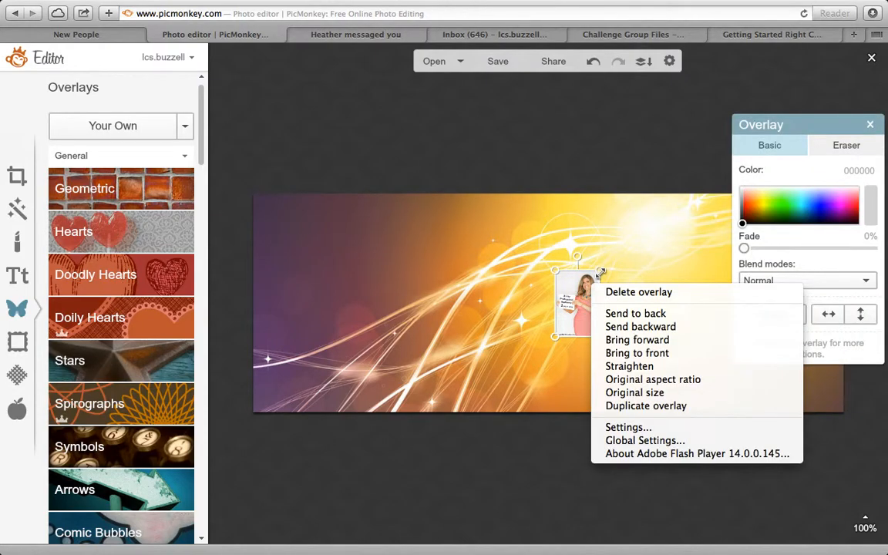
{"action": "left_click", "coordinate": [783, 68]}
{"action": "left_click_drag", "start_coordinate": [594, 275], "coordinate": [785, 49]}
{"action": "left_click_drag", "start_coordinate": [695, 314], "coordinate": [792, 423]}
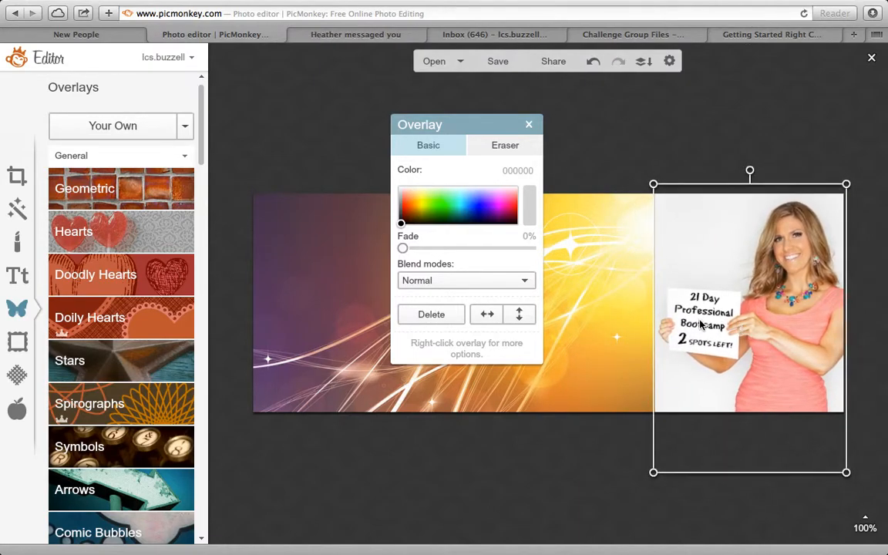
{"action": "left_click_drag", "start_coordinate": [785, 268], "coordinate": [784, 266]}
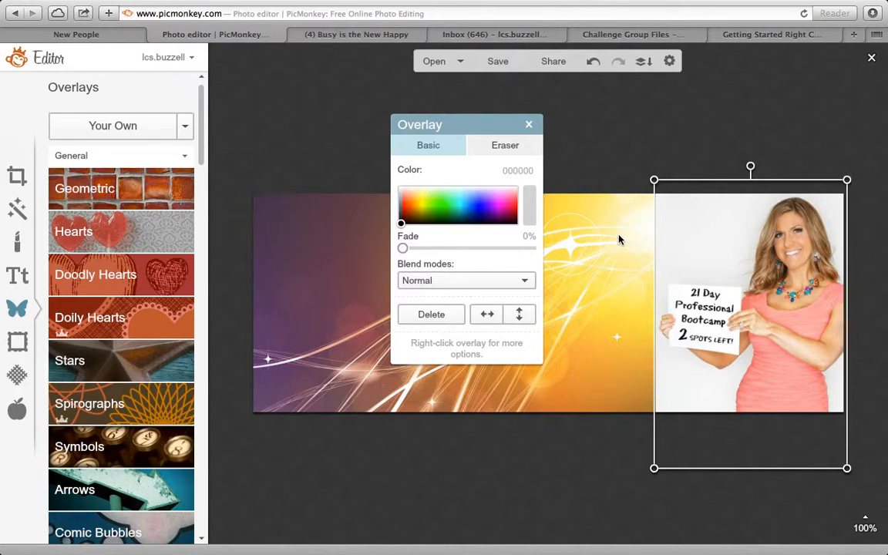
{"action": "left_click", "coordinate": [529, 124]}
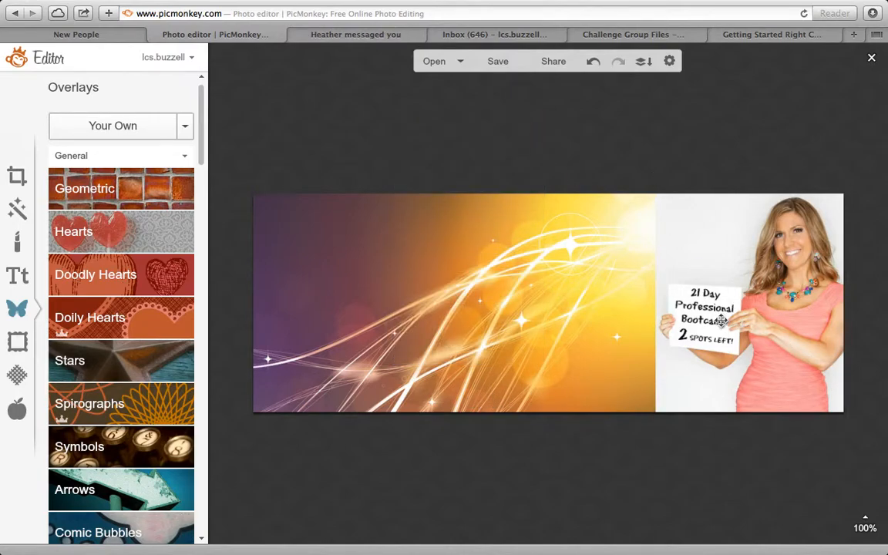
Step: Add a geometric rectangle overlay and fit it over the text on the sign held in the photo
{"action": "left_click", "coordinate": [116, 193]}
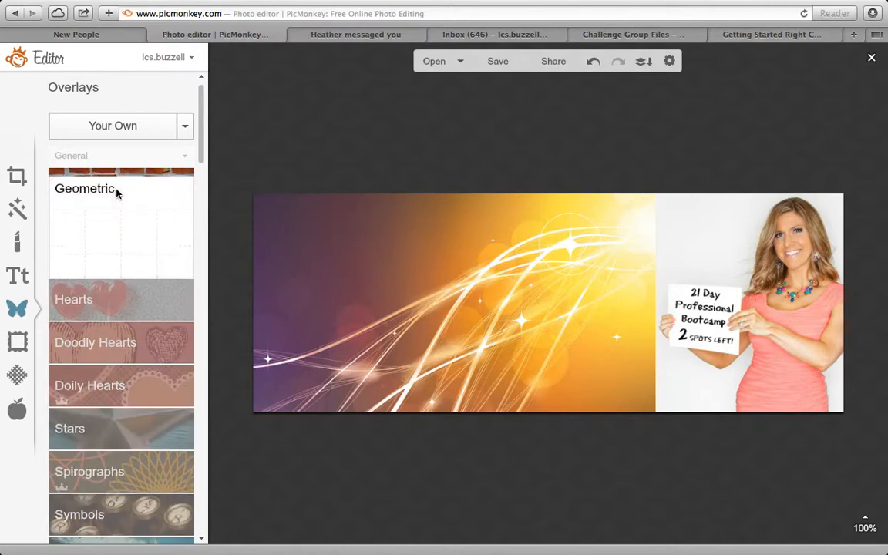
{"action": "left_click", "coordinate": [65, 226]}
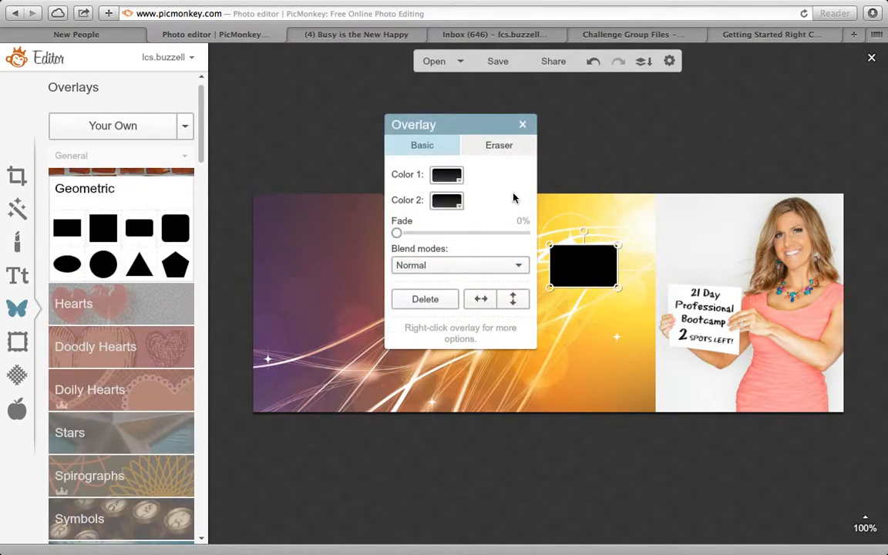
{"action": "left_click_drag", "start_coordinate": [570, 257], "coordinate": [701, 343]}
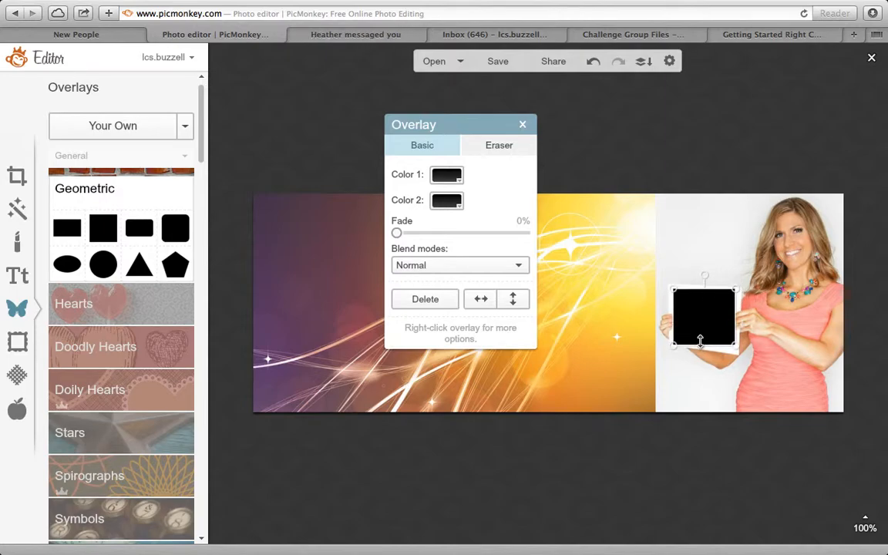
Step: Set both Color 1 and Color 2 of the rectangle covering the sign to white, then deselect it
{"action": "left_click", "coordinate": [447, 178]}
{"action": "left_click", "coordinate": [541, 202]}
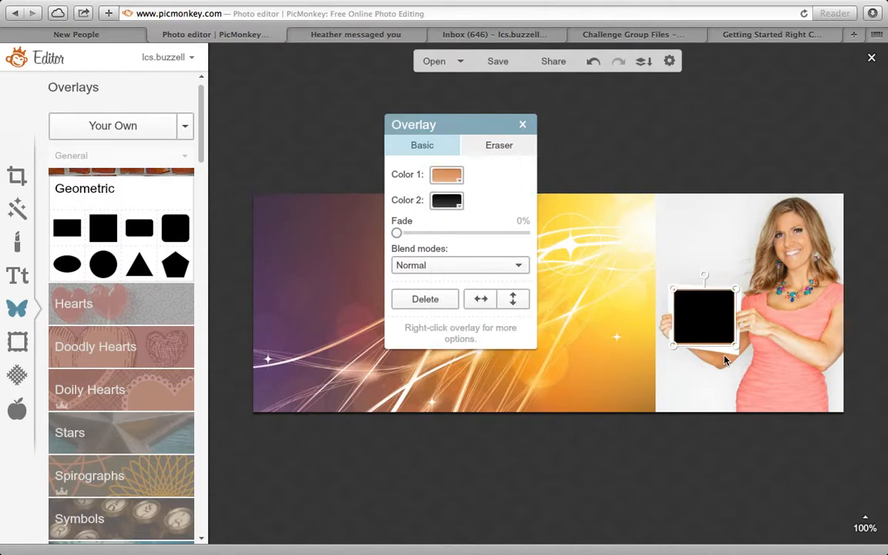
{"action": "left_click", "coordinate": [657, 318]}
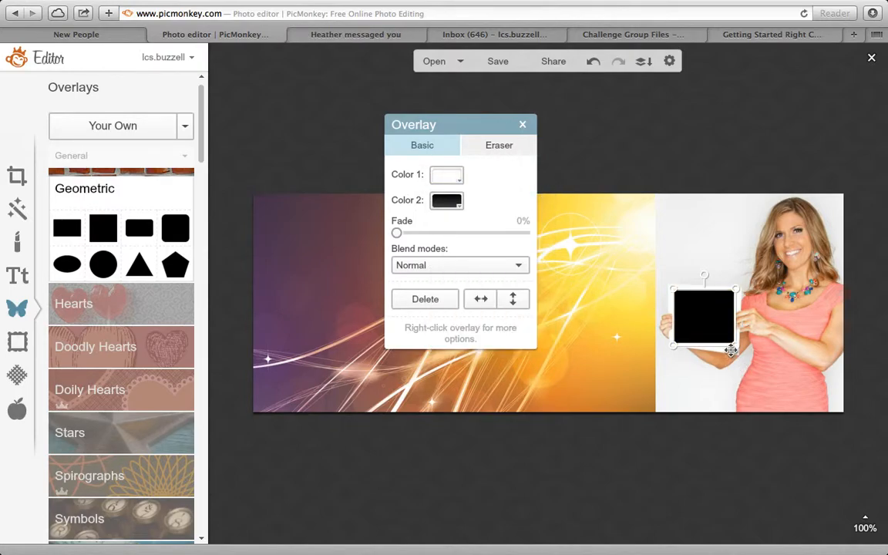
{"action": "left_click", "coordinate": [448, 202]}
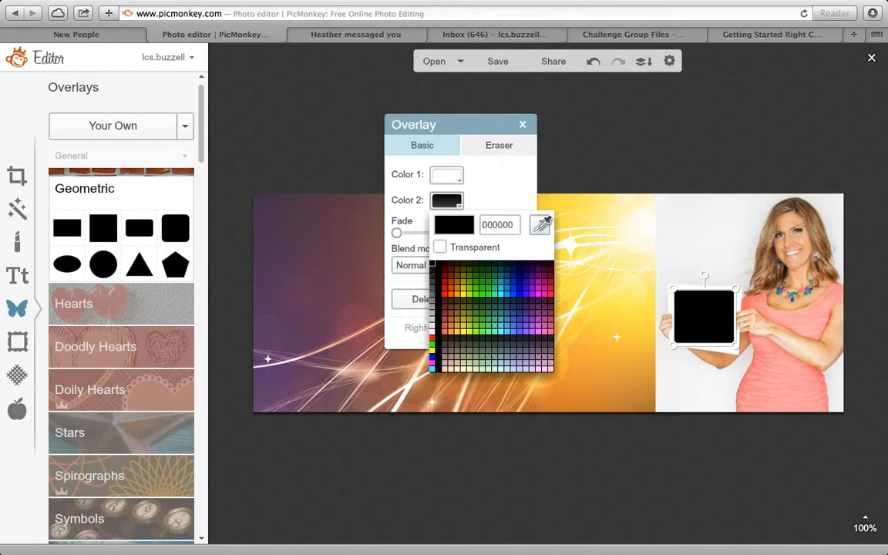
{"action": "left_click", "coordinate": [540, 225]}
{"action": "left_click", "coordinate": [588, 328]}
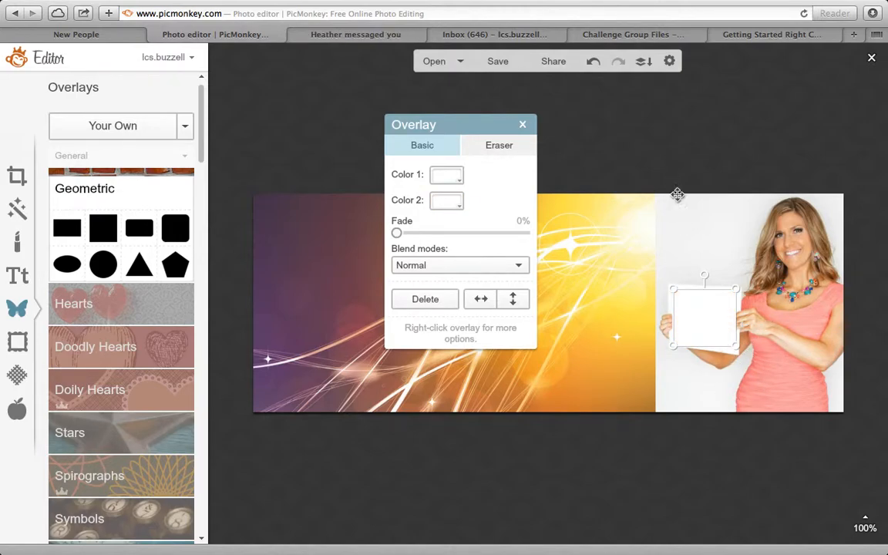
{"action": "left_click", "coordinate": [683, 234]}
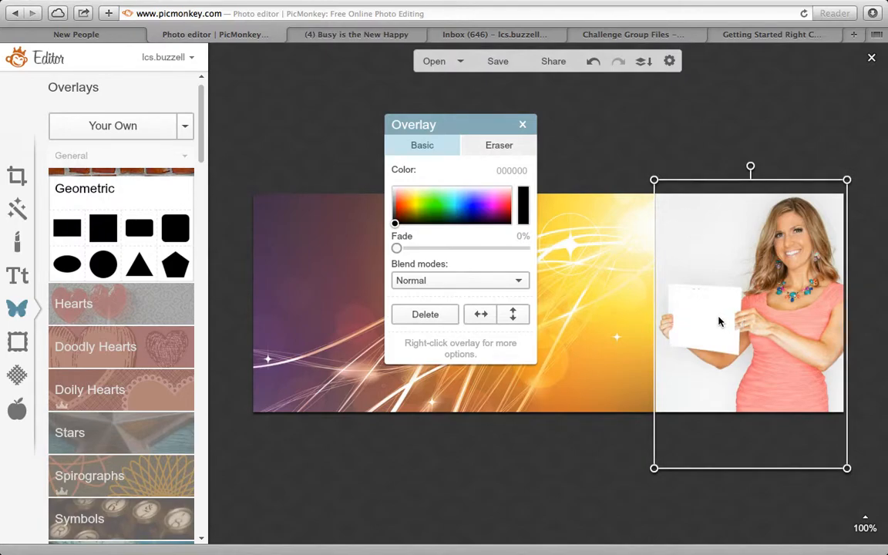
Step: Add a black geometric rectangle overlay as a narrow full-height divider between the background and the woman's photo
{"action": "left_click", "coordinate": [596, 124]}
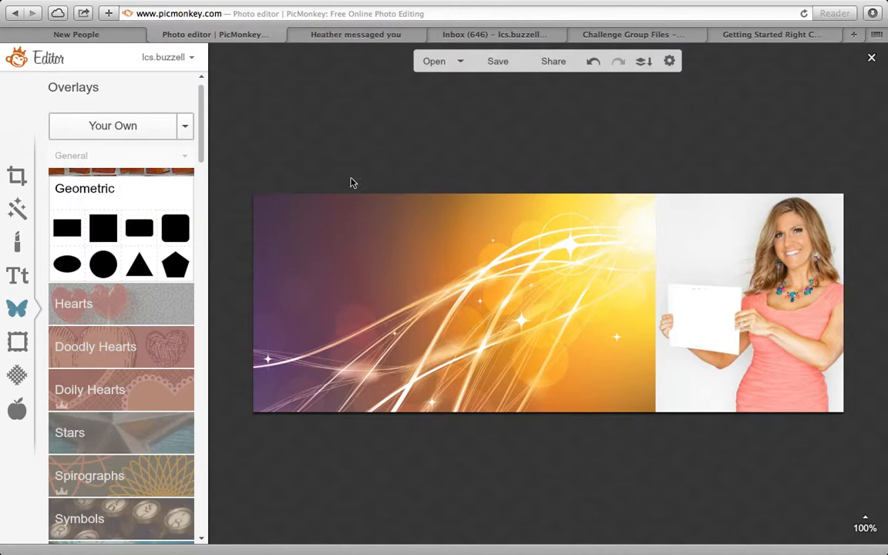
{"action": "left_click_drag", "start_coordinate": [67, 228], "coordinate": [669, 416]}
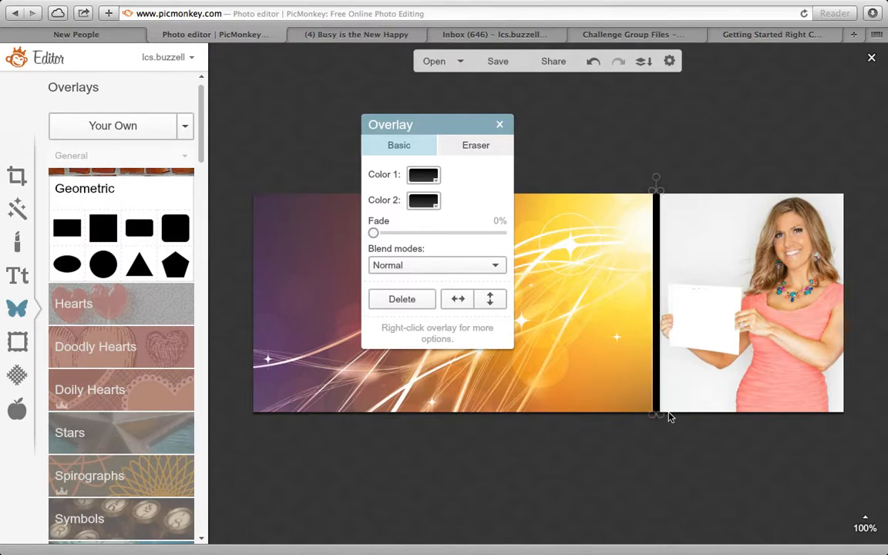
{"action": "left_click", "coordinate": [553, 489]}
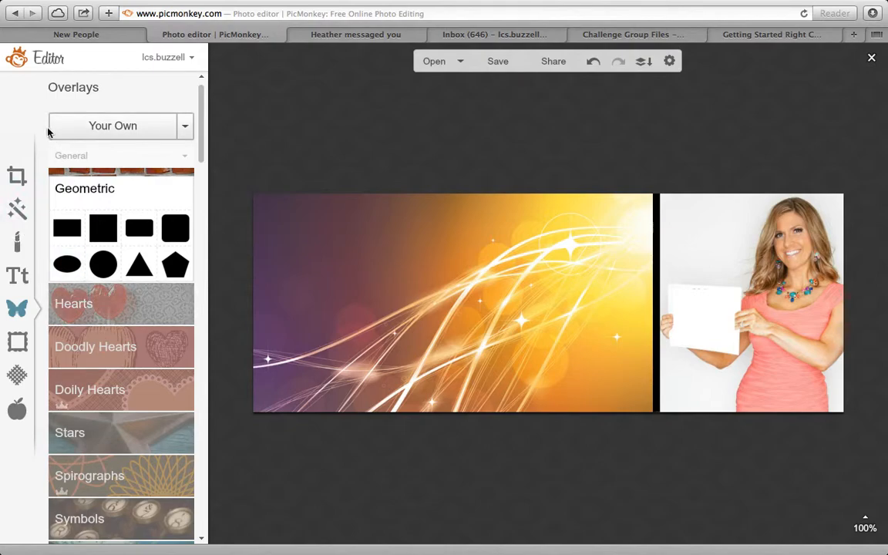
Step: Add the text "Busy is the New Happy" to the cover in the Chelsea Market font
{"action": "left_click", "coordinate": [18, 275]}
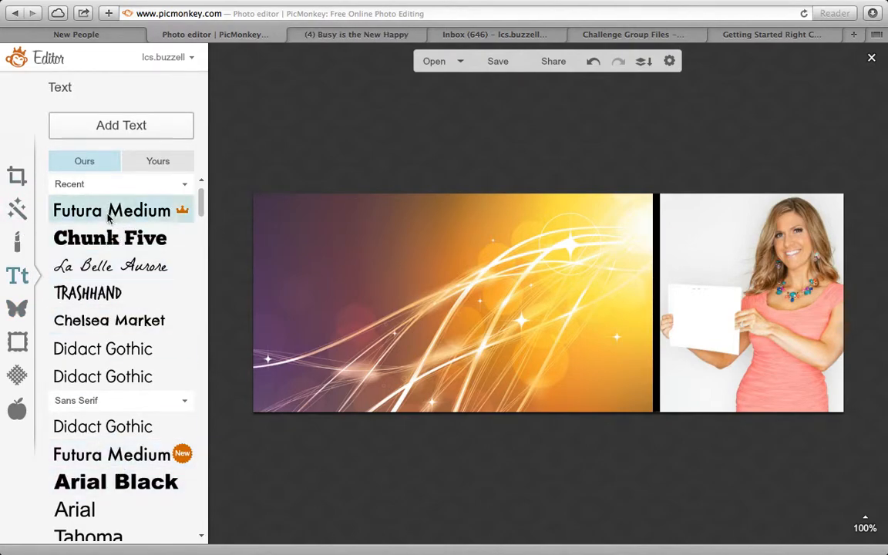
{"action": "left_click", "coordinate": [112, 323]}
{"action": "left_click", "coordinate": [129, 125]}
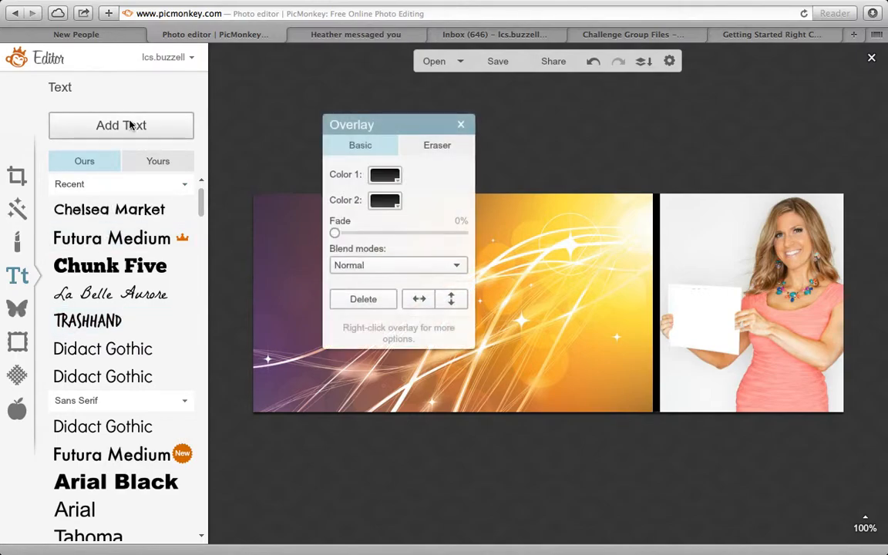
{"action": "left_click", "coordinate": [544, 245]}
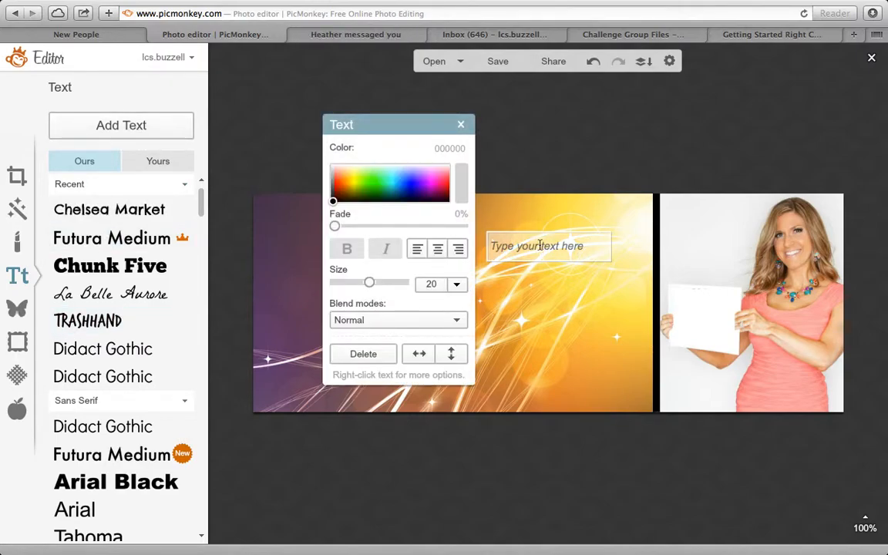
{"action": "type", "text": "Busy i"}
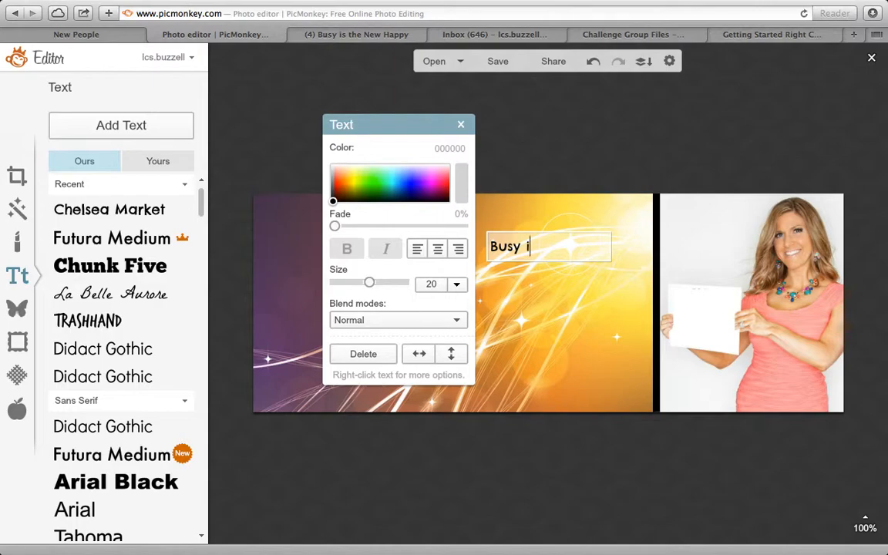
{"action": "type", "text": "the New Happy"}
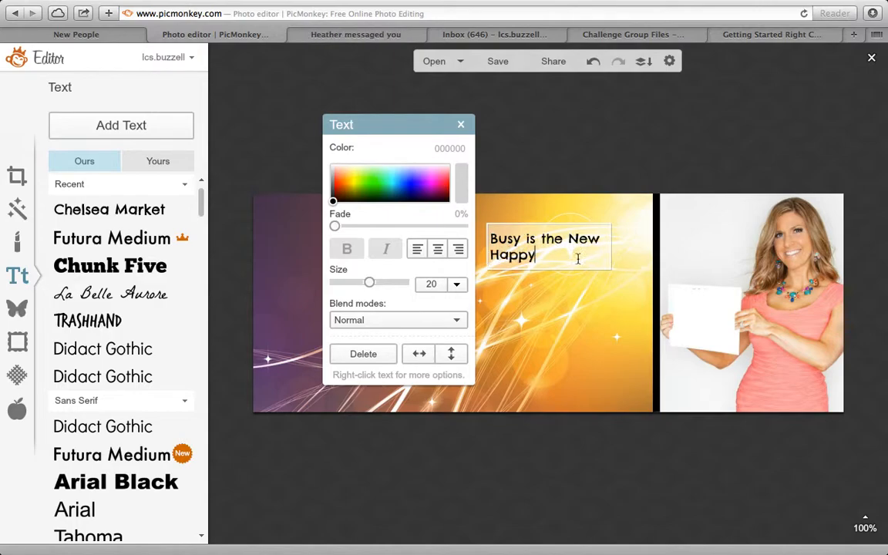
{"action": "left_click", "coordinate": [607, 301]}
{"action": "left_click", "coordinate": [460, 126]}
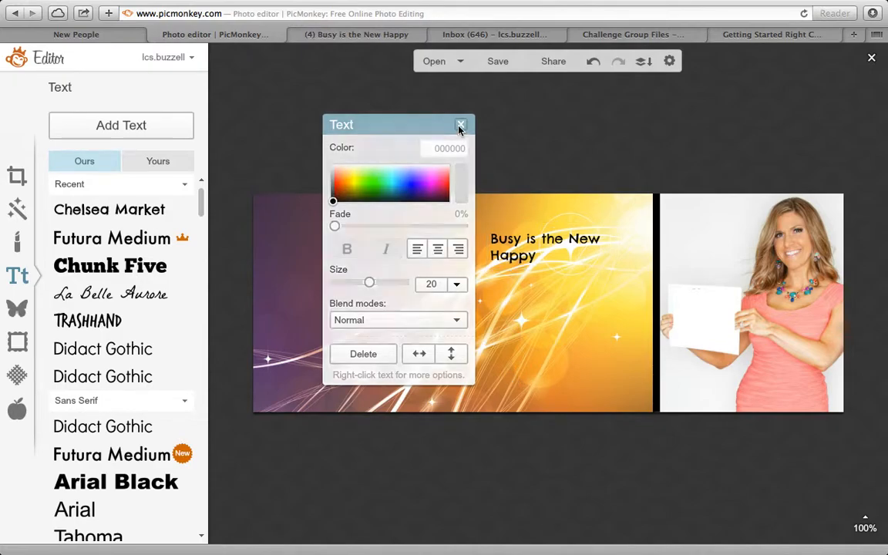
Step: Widen the title text to fit on one line, enlarge it to size 43 and place it across the background's upper part
{"action": "left_click", "coordinate": [535, 244]}
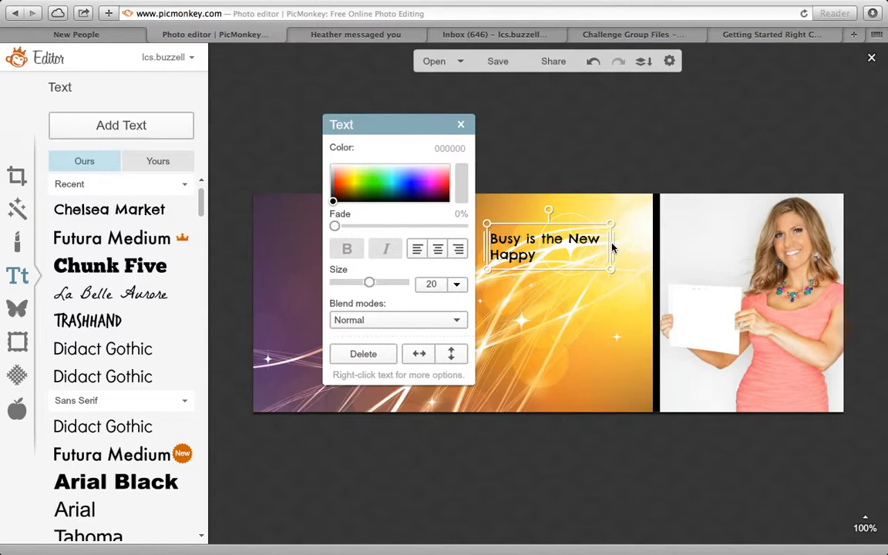
{"action": "left_click_drag", "start_coordinate": [487, 224], "coordinate": [438, 239]}
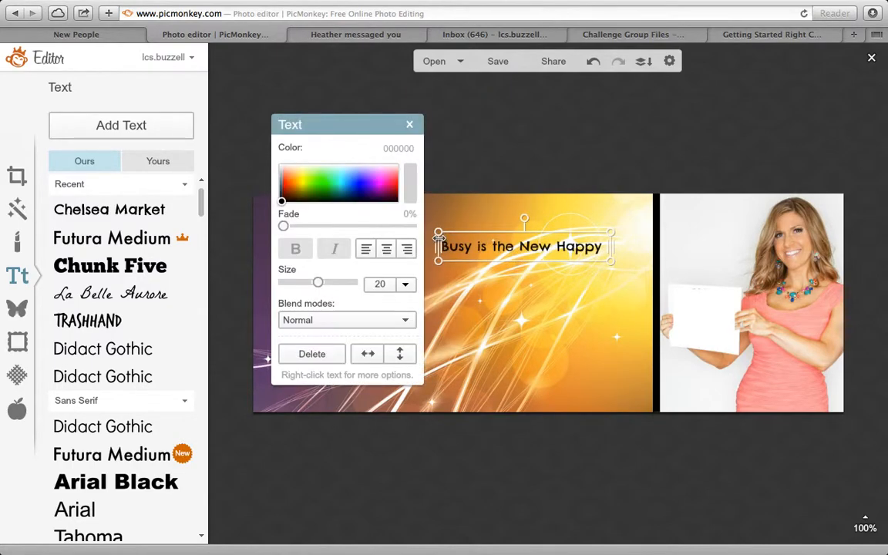
{"action": "mouse_move", "coordinate": [318, 283]}
{"action": "left_mouse_down"}
{"action": "mouse_move", "coordinate": [341, 284]}
{"action": "mouse_move", "coordinate": [314, 283]}
{"action": "left_mouse_up"}
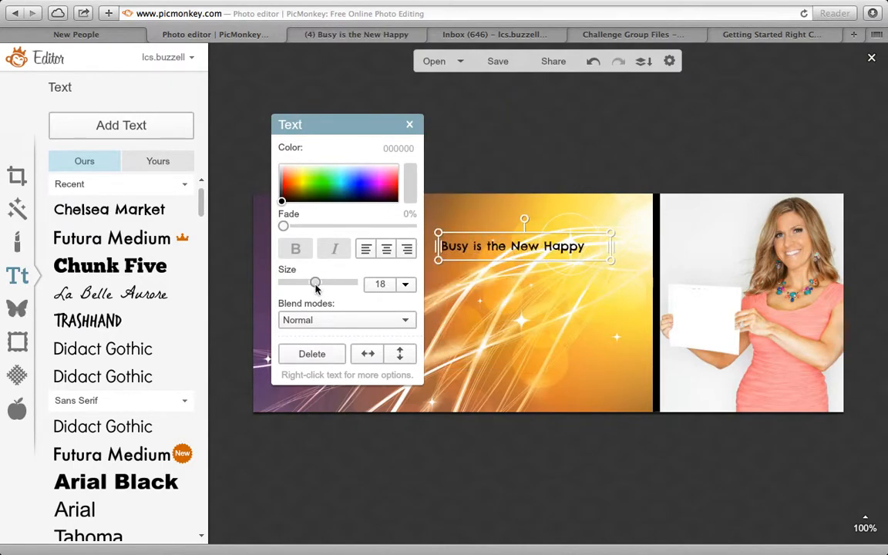
{"action": "left_click_drag", "start_coordinate": [382, 133], "coordinate": [198, 180]}
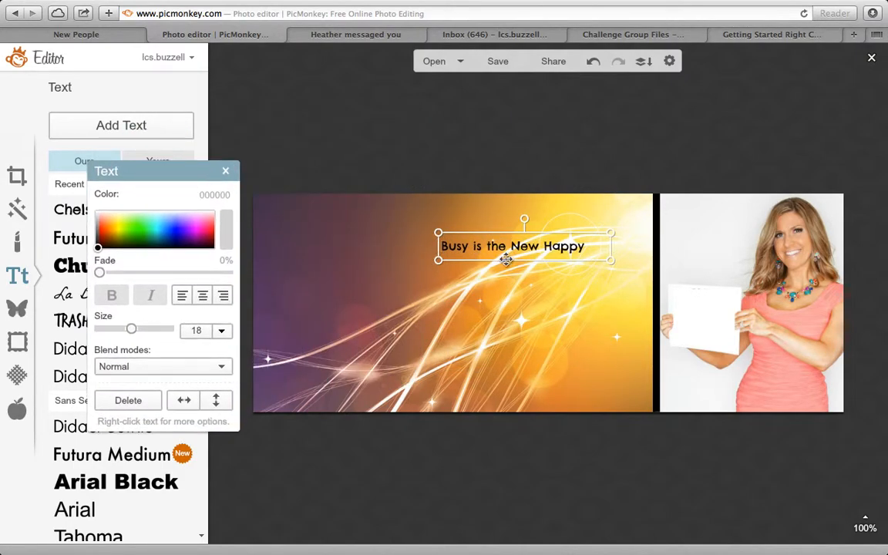
{"action": "left_click_drag", "start_coordinate": [439, 261], "coordinate": [198, 328]}
{"action": "left_click_drag", "start_coordinate": [349, 259], "coordinate": [417, 226]}
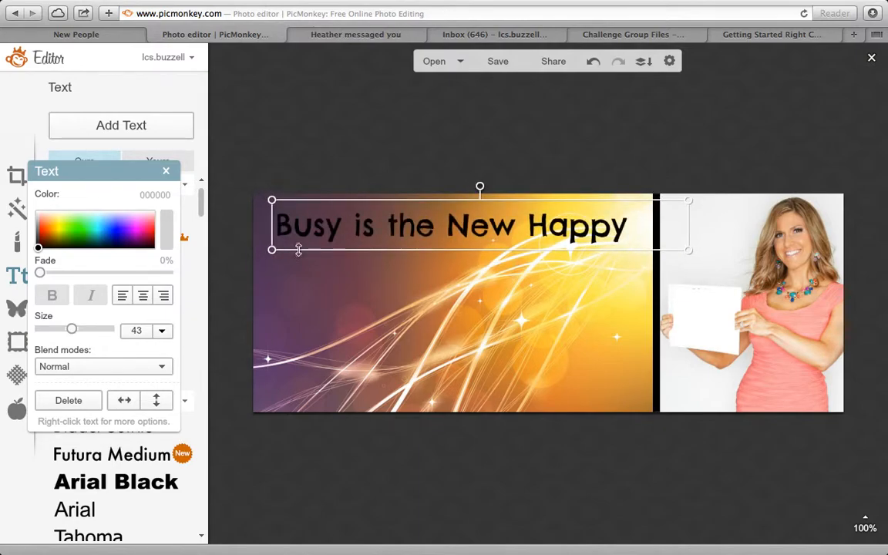
{"action": "left_click", "coordinate": [278, 293]}
Step: Add a black geometric rectangle below the title and set the whole title's text color to off-white f5f5f5
{"action": "left_click", "coordinate": [12, 306]}
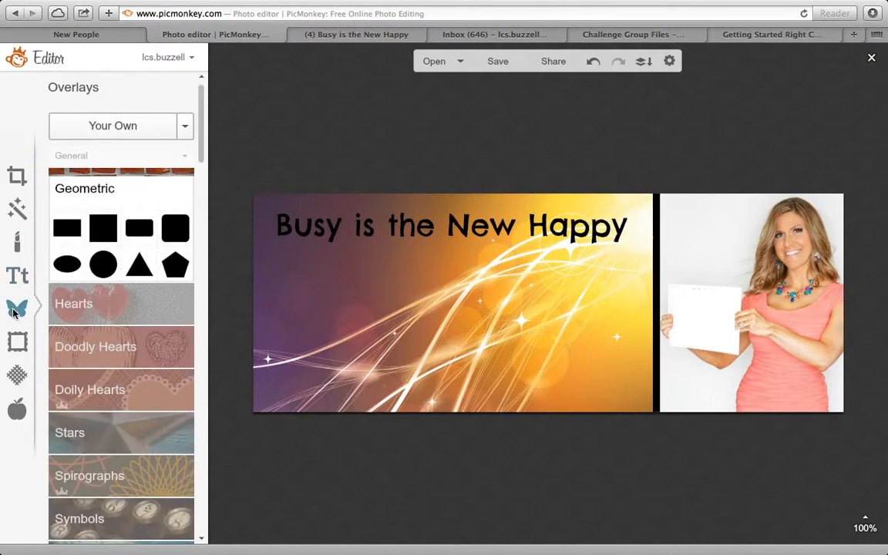
{"action": "left_click", "coordinate": [66, 205]}
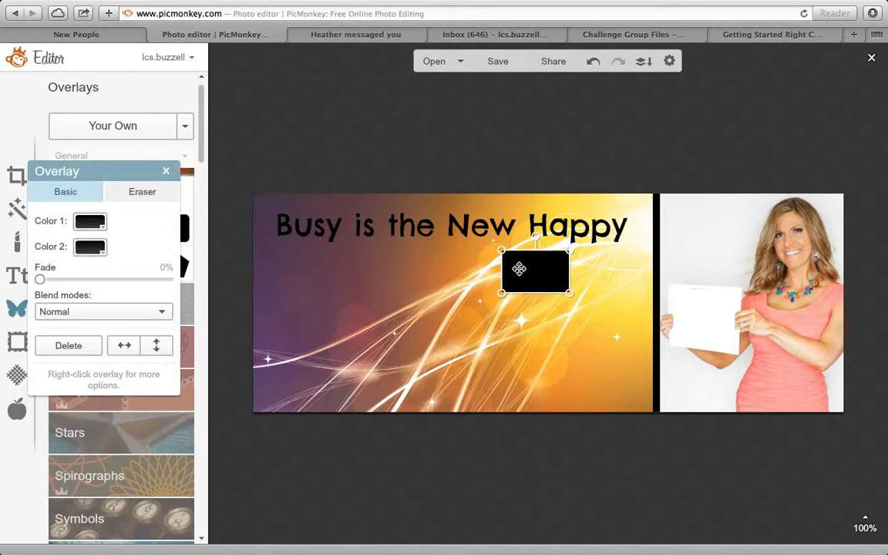
{"action": "left_click", "coordinate": [463, 222]}
{"action": "double_click", "coordinate": [471, 224]}
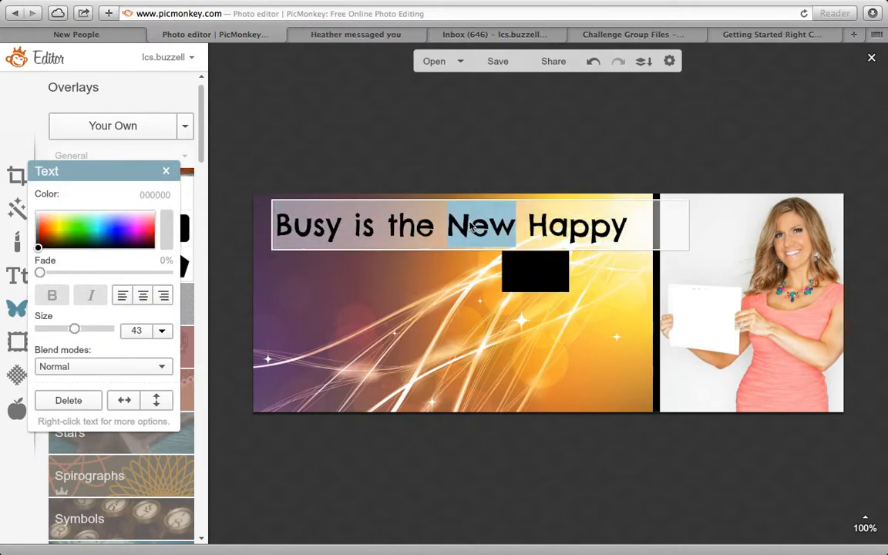
{"action": "left_click", "coordinate": [634, 217]}
{"action": "left_click_drag", "start_coordinate": [637, 222], "coordinate": [274, 235]}
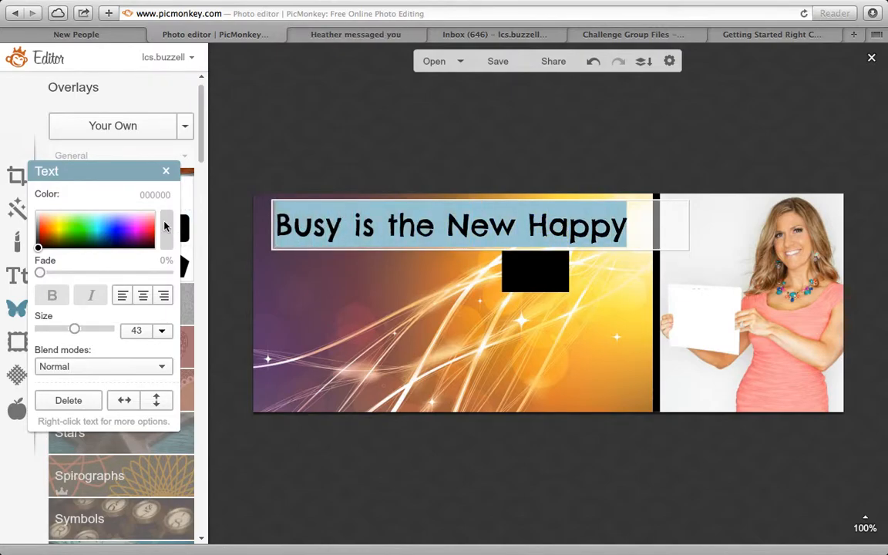
{"action": "left_click", "coordinate": [166, 219]}
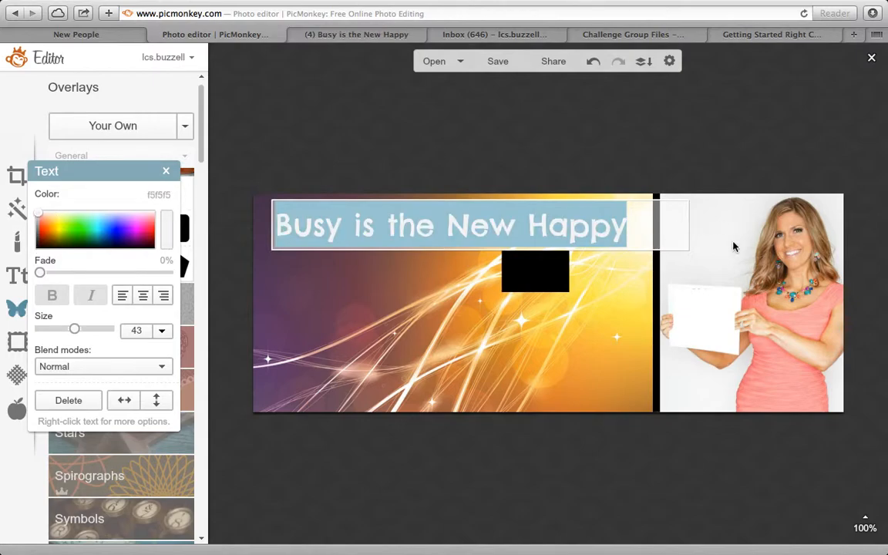
{"action": "left_click", "coordinate": [390, 324]}
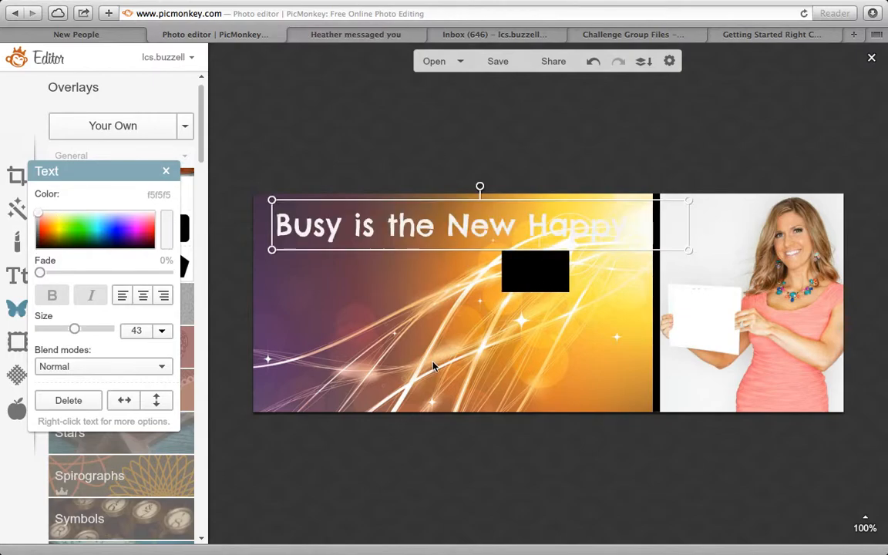
Step: Stretch the black rectangle into a bar covering the title and send it backward behind the text
{"action": "left_click_drag", "start_coordinate": [534, 275], "coordinate": [641, 232]}
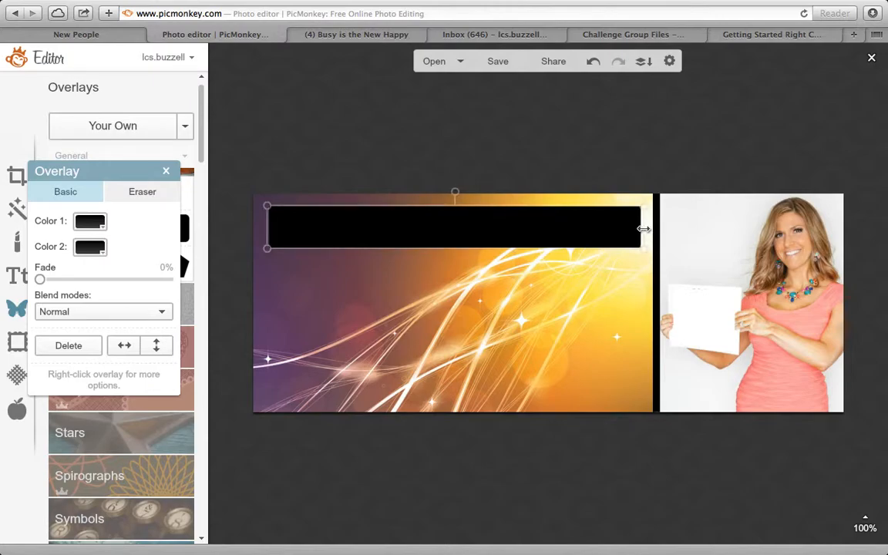
{"action": "right_click", "coordinate": [486, 233]}
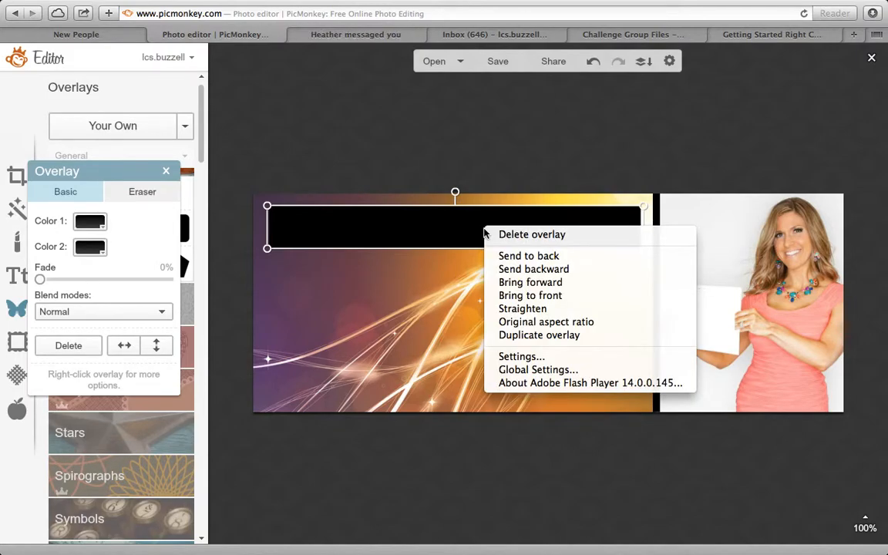
{"action": "left_click", "coordinate": [531, 269]}
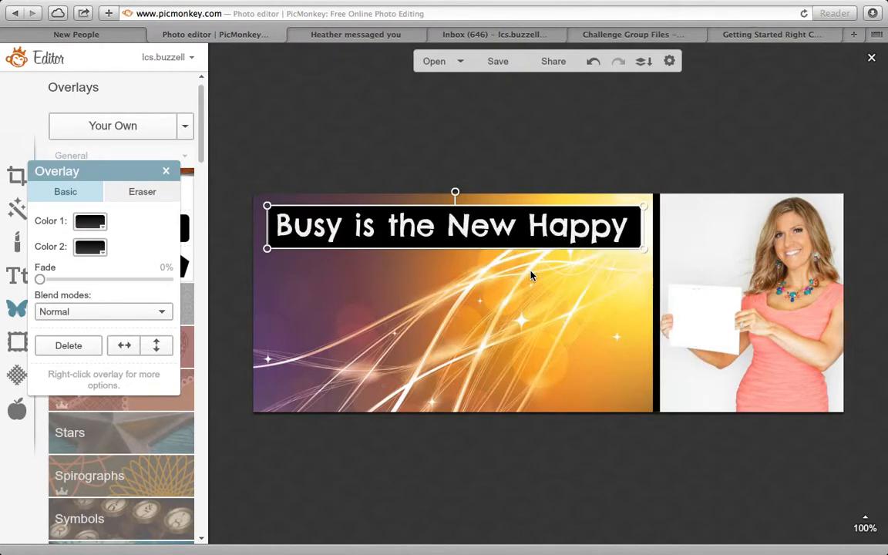
Step: Duplicate the black title bar and place the copy along the lower part of the background, aligned with the original
{"action": "right_click", "coordinate": [525, 237]}
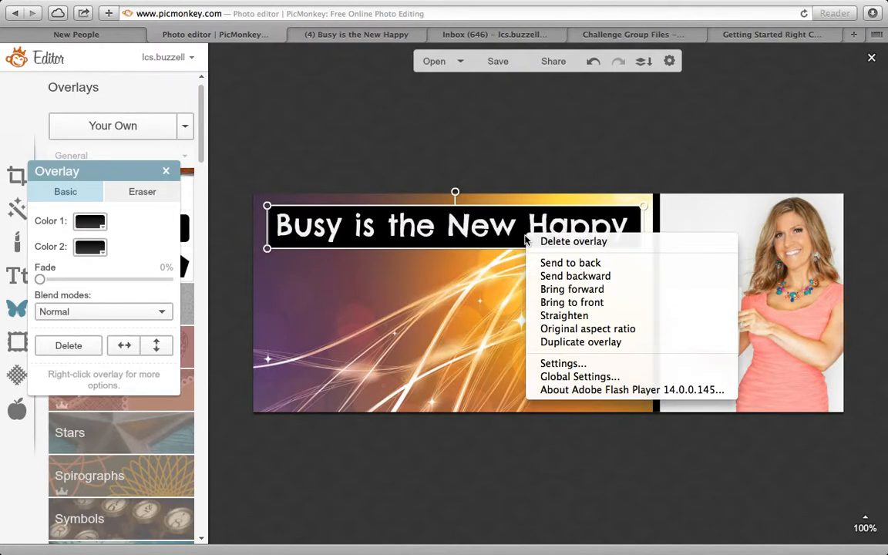
{"action": "left_click", "coordinate": [562, 344]}
{"action": "left_click_drag", "start_coordinate": [529, 249], "coordinate": [508, 381]}
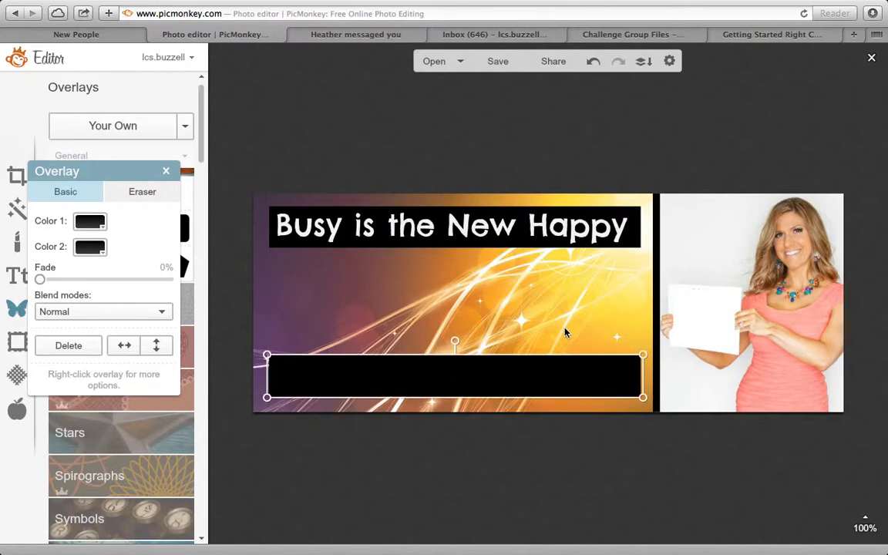
{"action": "mouse_move", "coordinate": [553, 379]}
{"action": "left_mouse_down"}
{"action": "mouse_move", "coordinate": [553, 368]}
{"action": "mouse_move", "coordinate": [554, 385]}
{"action": "left_mouse_up"}
{"action": "left_click", "coordinate": [418, 323]}
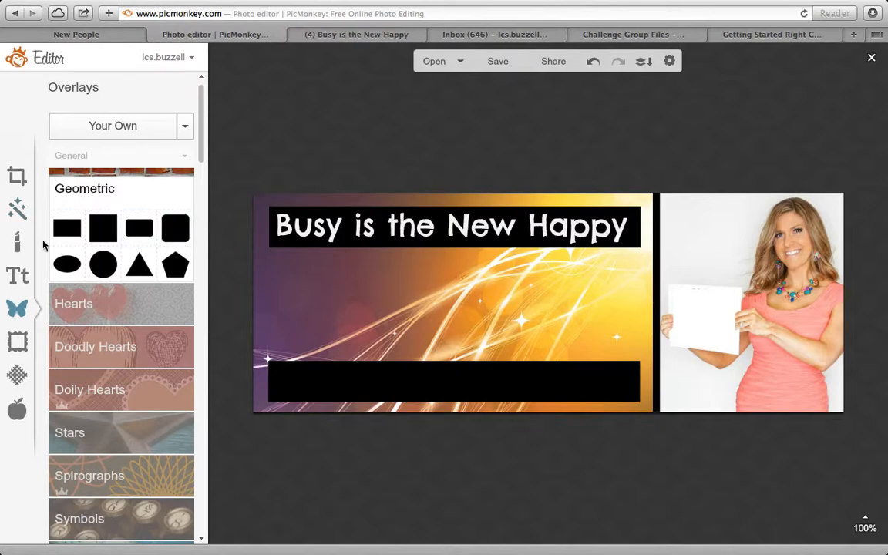
{"action": "left_click", "coordinate": [16, 276]}
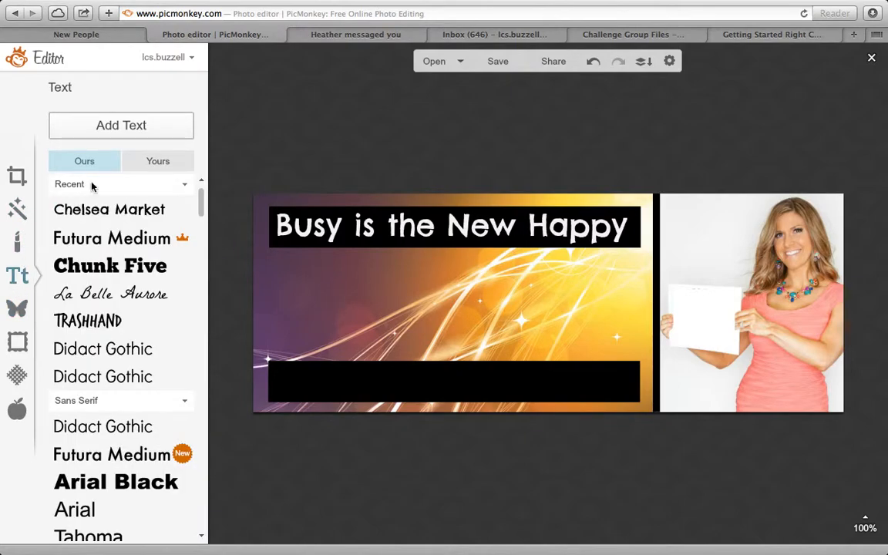
{"action": "left_click", "coordinate": [126, 122]}
{"action": "left_click", "coordinate": [480, 302]}
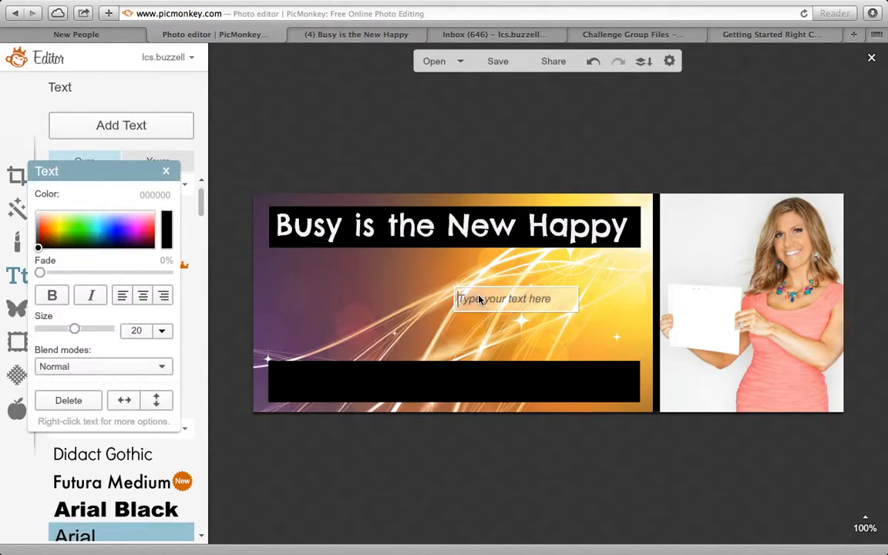
{"action": "left_click", "coordinate": [430, 303]}
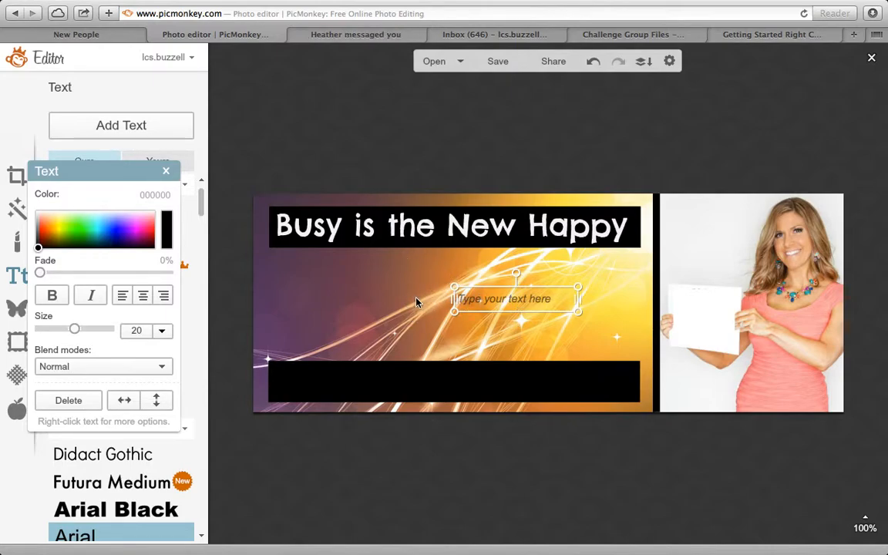
Step: Save the finished cover design to the Desktop as sthzsth.jpg, leaving the existing Untitled.jpg there in place
{"action": "left_click", "coordinate": [499, 60]}
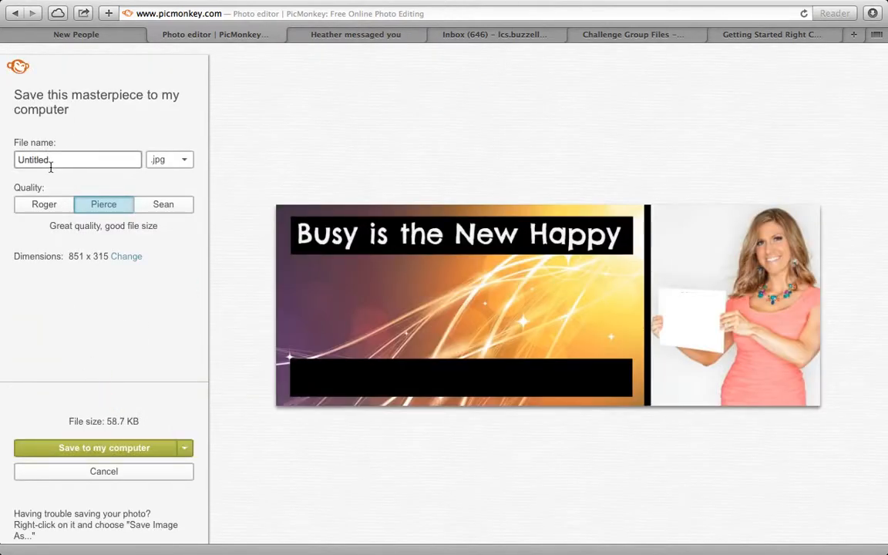
{"action": "left_click", "coordinate": [65, 448]}
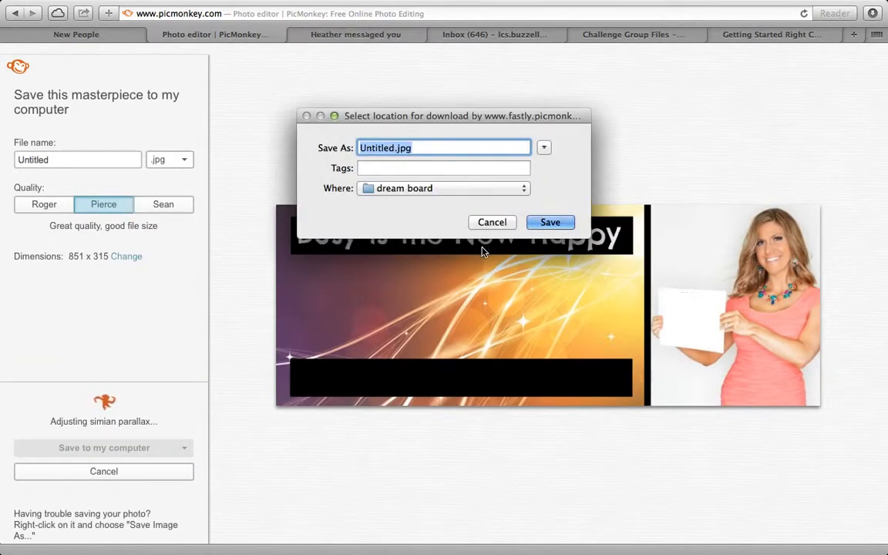
{"action": "left_click", "coordinate": [523, 189]}
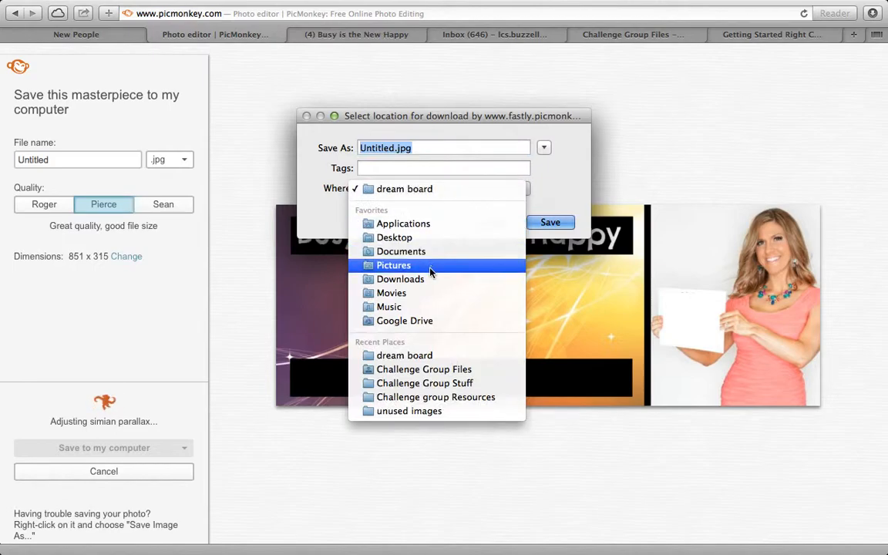
{"action": "left_click", "coordinate": [392, 238]}
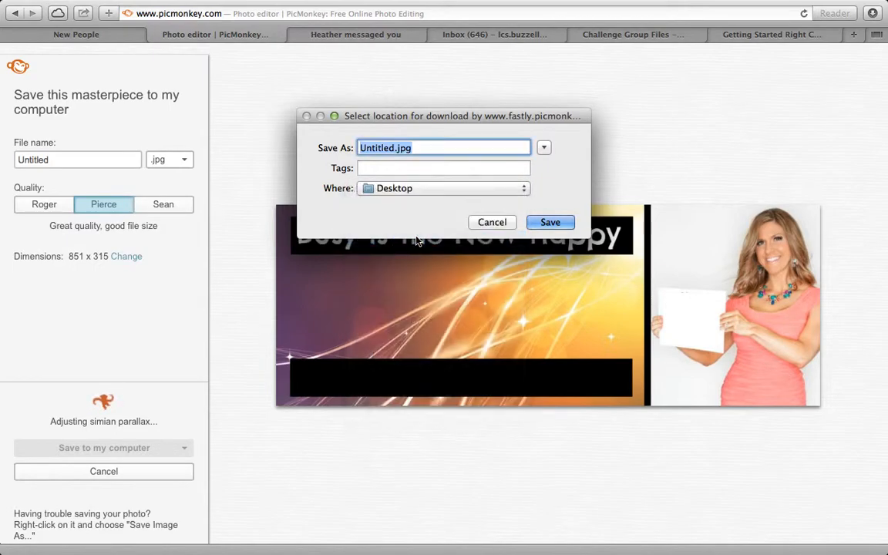
{"action": "left_click", "coordinate": [551, 222]}
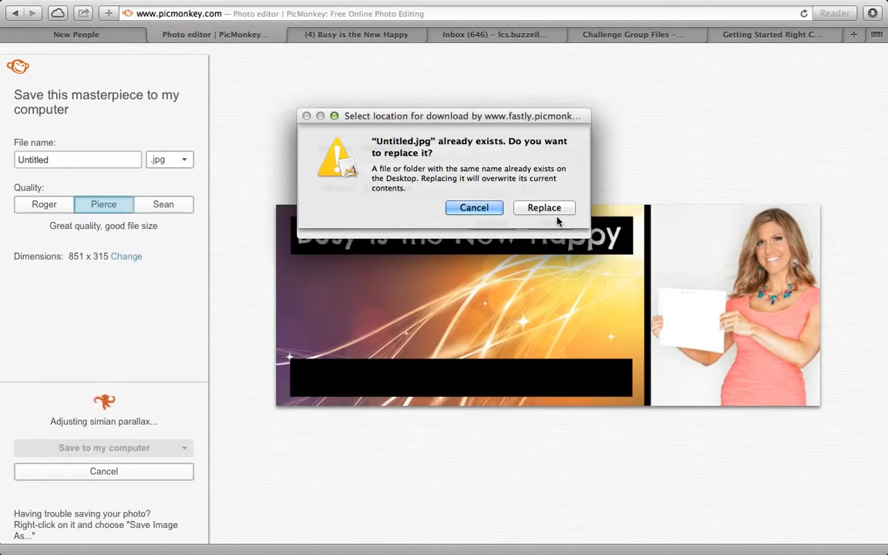
{"action": "left_click", "coordinate": [476, 209]}
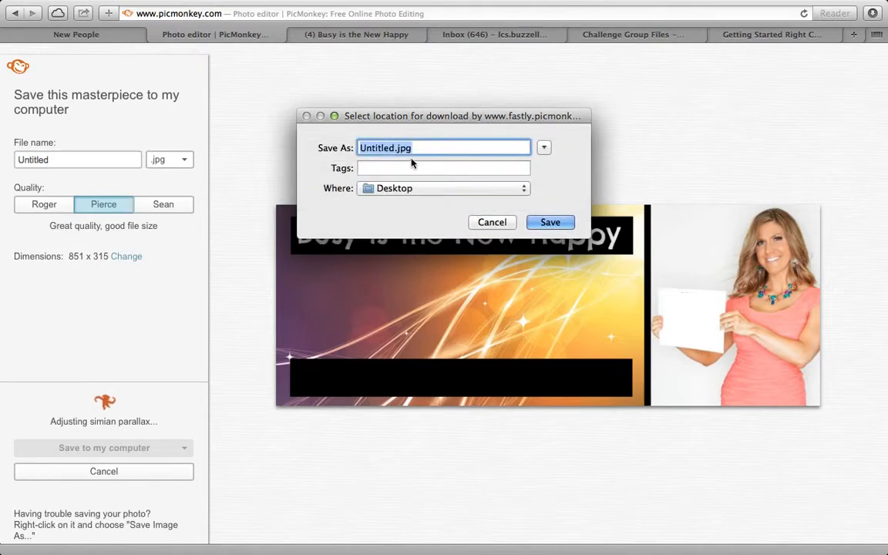
{"action": "type", "text": "sthzsth"}
{"action": "left_click", "coordinate": [550, 222]}
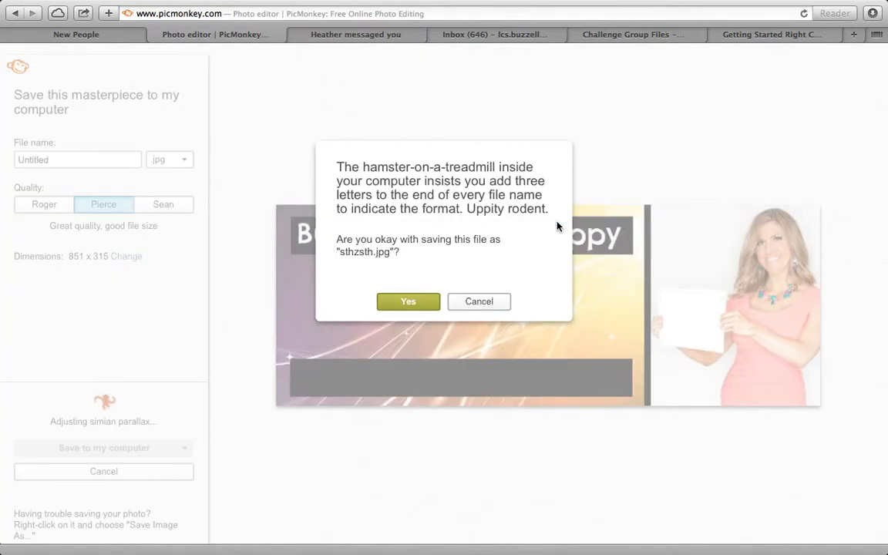
{"action": "left_click", "coordinate": [408, 302]}
{"action": "left_click", "coordinate": [549, 223]}
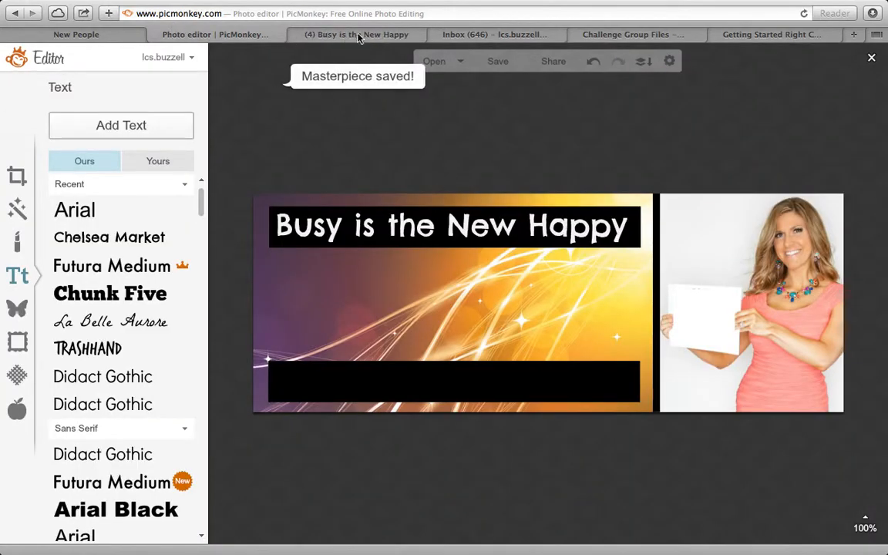
Step: Switch to the Busy is the New Happy group on Facebook and close both open chat windows
{"action": "left_click", "coordinate": [356, 34]}
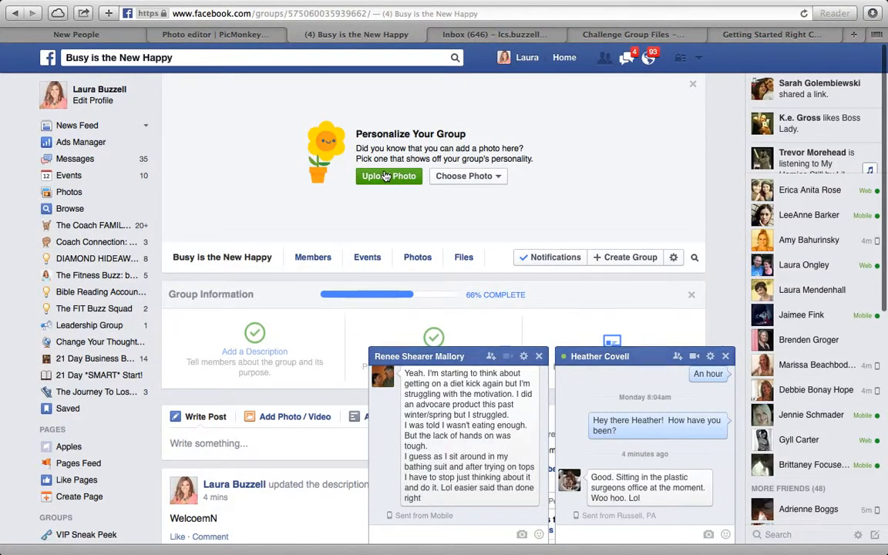
{"action": "left_click", "coordinate": [539, 356]}
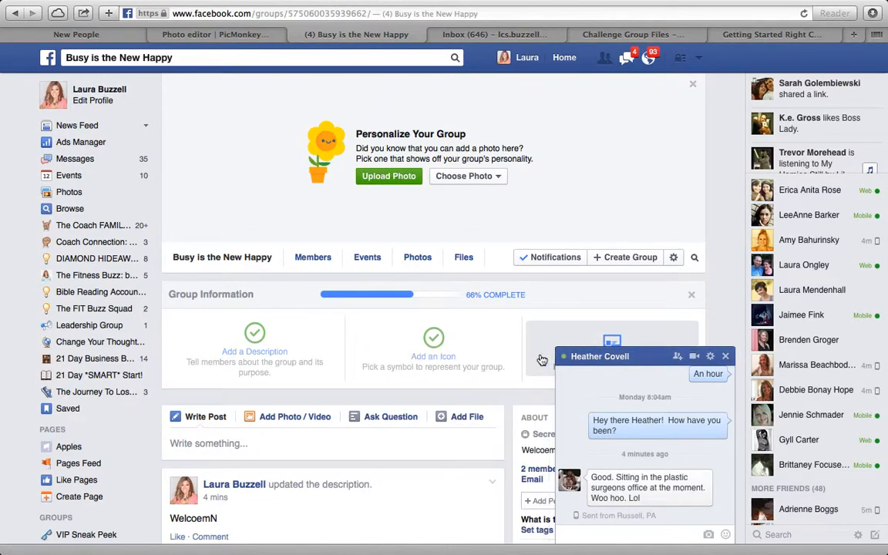
{"action": "left_click", "coordinate": [727, 357]}
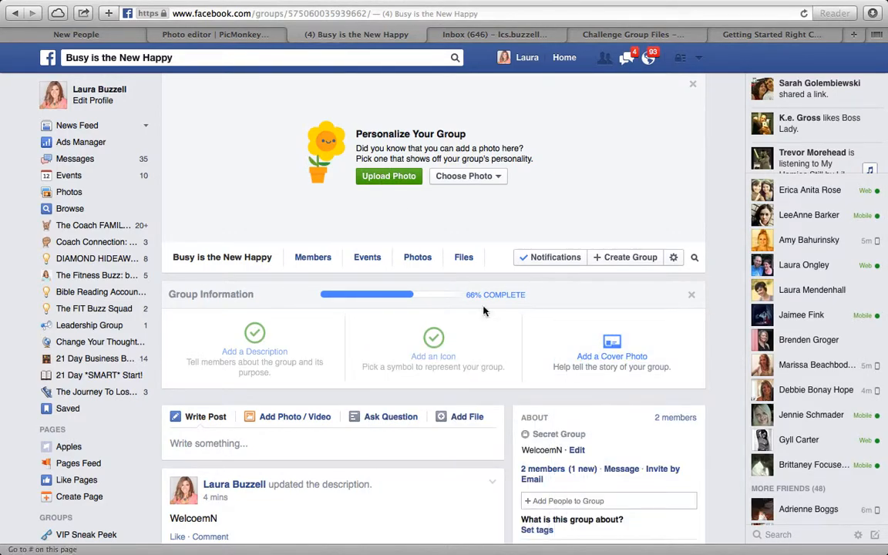
Step: Try sthzsth.jpg from the Desktop as the group's cover photo, shifting the image down to show the title
{"action": "left_click", "coordinate": [390, 176]}
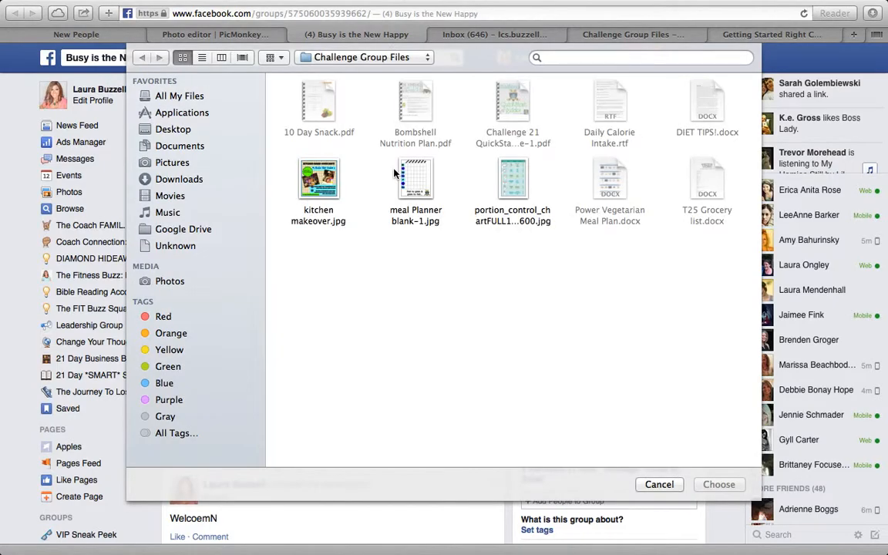
{"action": "left_click", "coordinate": [428, 58]}
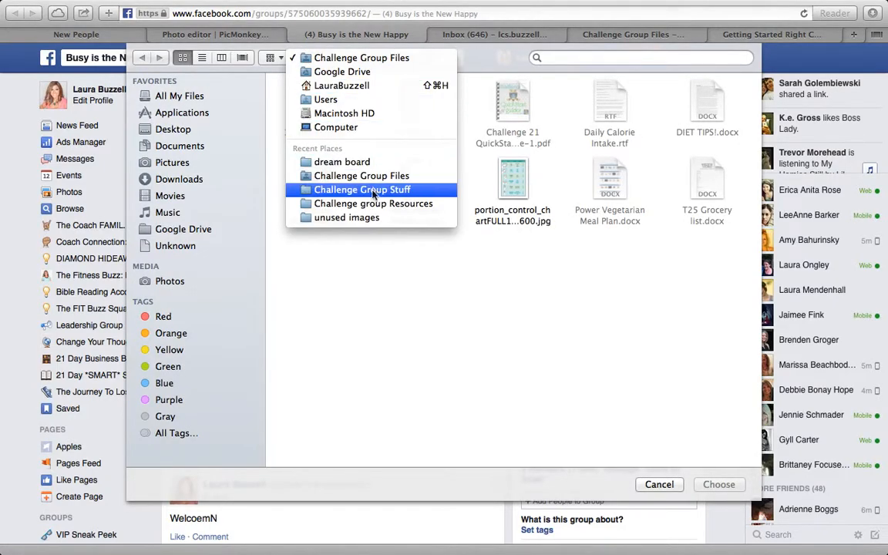
{"action": "left_click", "coordinate": [176, 134]}
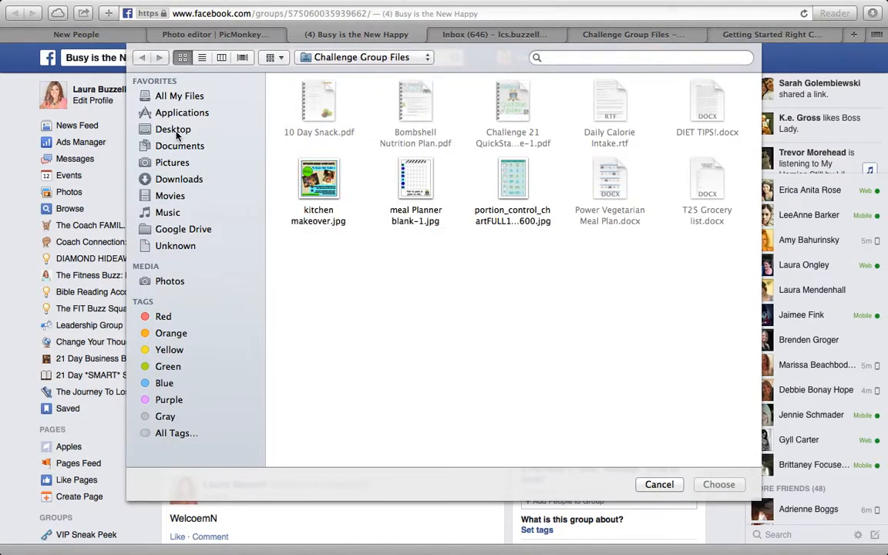
{"action": "left_click", "coordinate": [177, 134]}
{"action": "scroll", "coordinate": [481, 361], "scroll_direction": "down", "scroll_amount": 5}
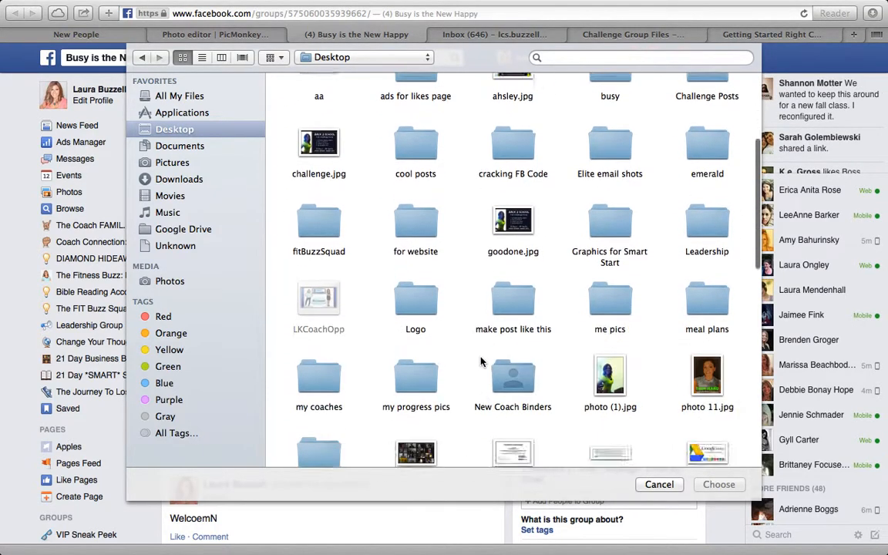
{"action": "scroll", "coordinate": [481, 361], "scroll_direction": "down", "scroll_amount": 10}
{"action": "scroll", "coordinate": [481, 362], "scroll_direction": "up", "scroll_amount": 1}
{"action": "double_click", "coordinate": [314, 330]}
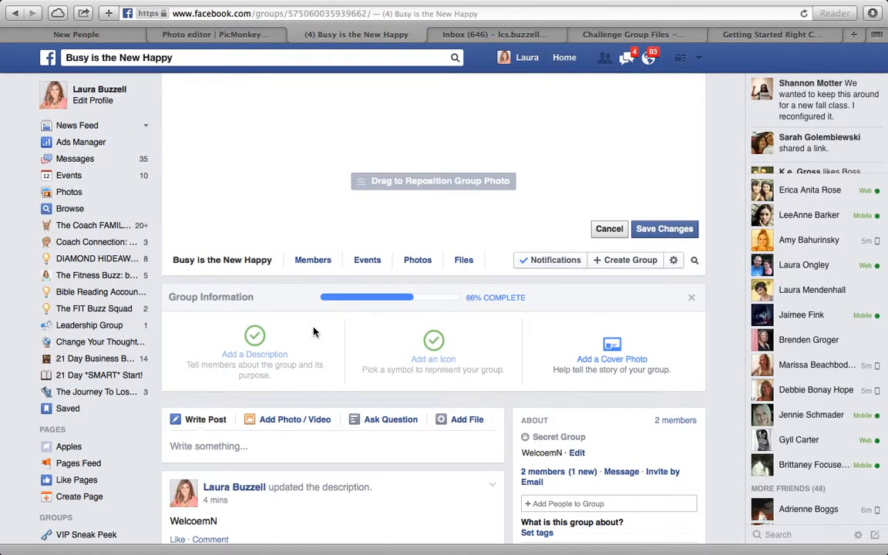
{"action": "left_click_drag", "start_coordinate": [394, 154], "coordinate": [391, 175]}
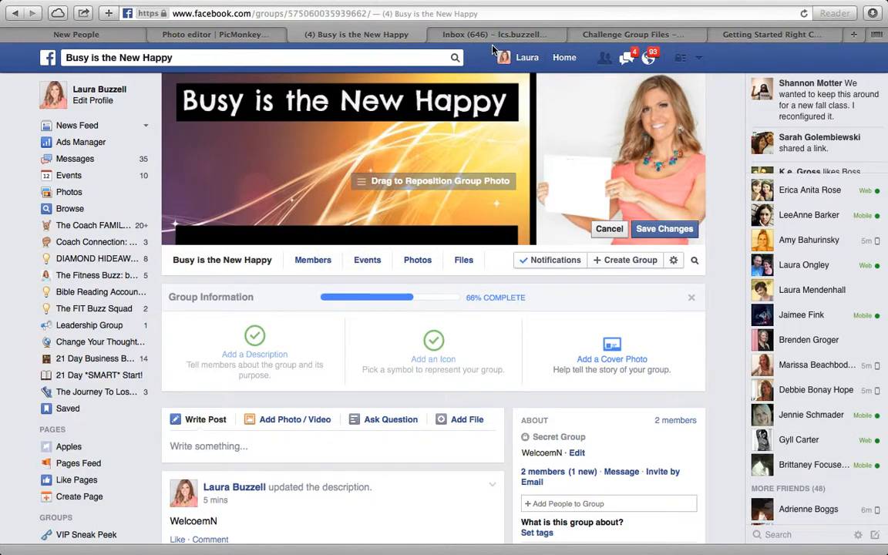
Step: Move the lower black bar up in the PicMonkey design and save it to the Desktop as Untitled.jpg, replacing the existing file
{"action": "left_click", "coordinate": [208, 34]}
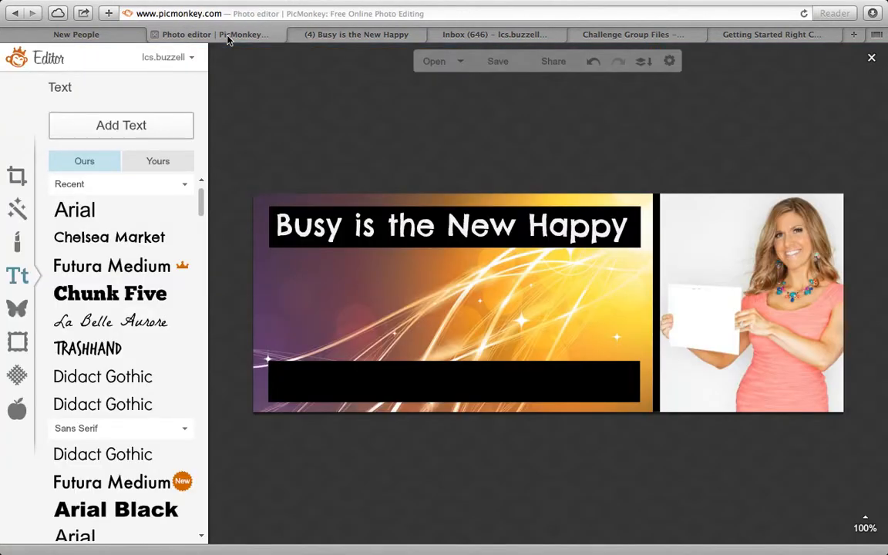
{"action": "left_click_drag", "start_coordinate": [447, 377], "coordinate": [449, 351]}
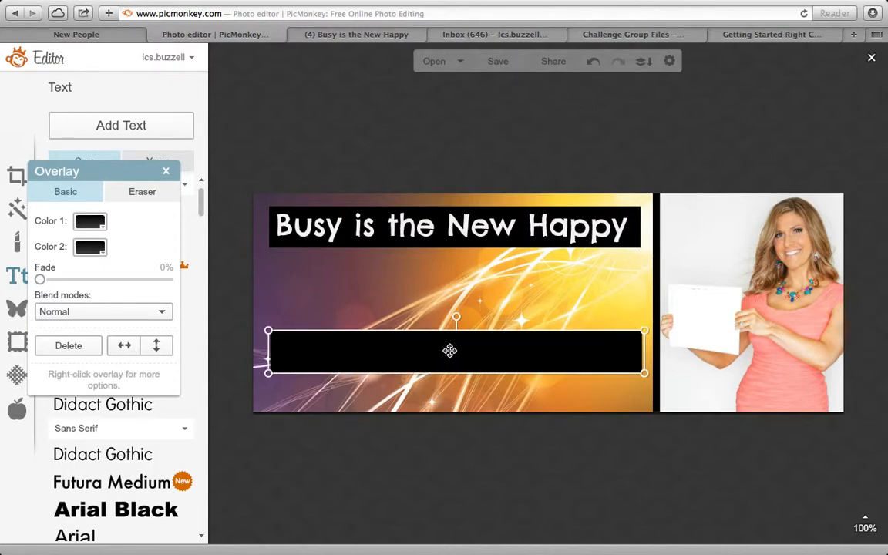
{"action": "left_click", "coordinate": [499, 61]}
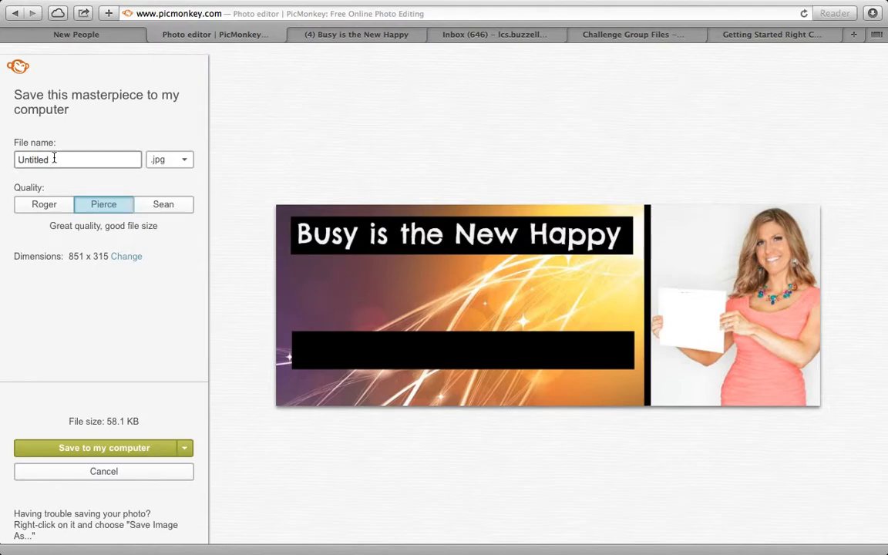
{"action": "left_click", "coordinate": [107, 449]}
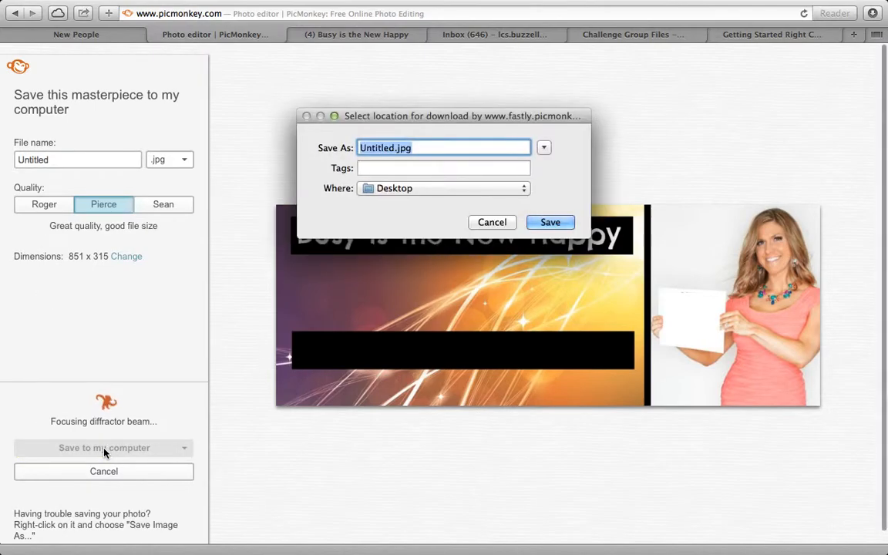
{"action": "left_click", "coordinate": [549, 222]}
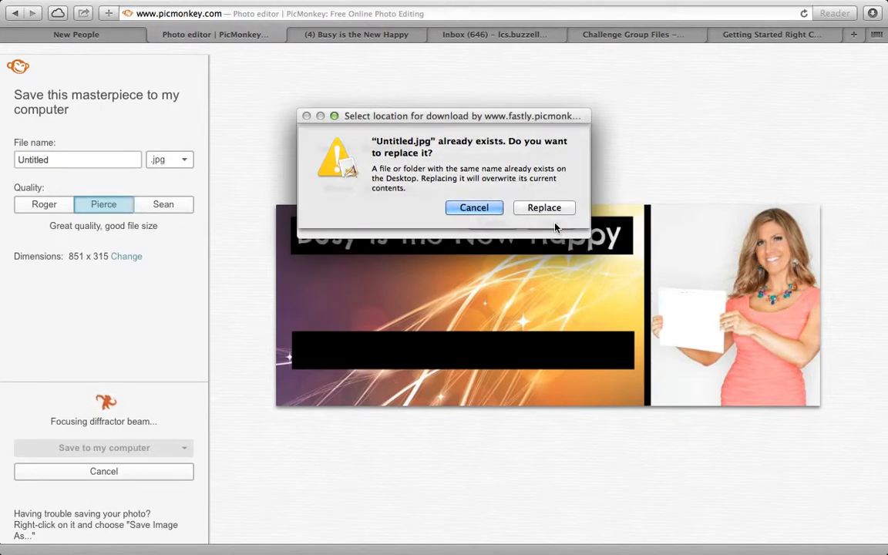
{"action": "left_click", "coordinate": [539, 208]}
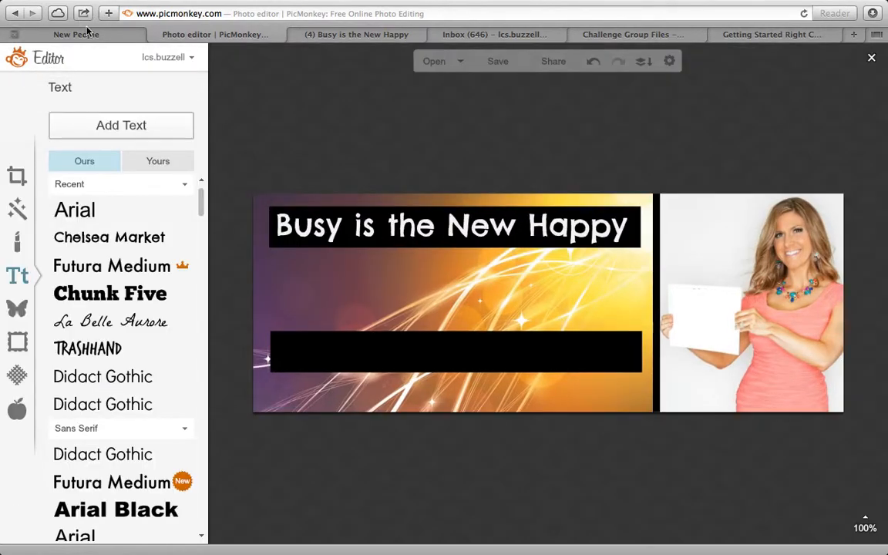
Step: Replace the pending Facebook group cover with Untitled.jpg from the Desktop, shift it down to show the whole title bar and save it
{"action": "left_click", "coordinate": [336, 33]}
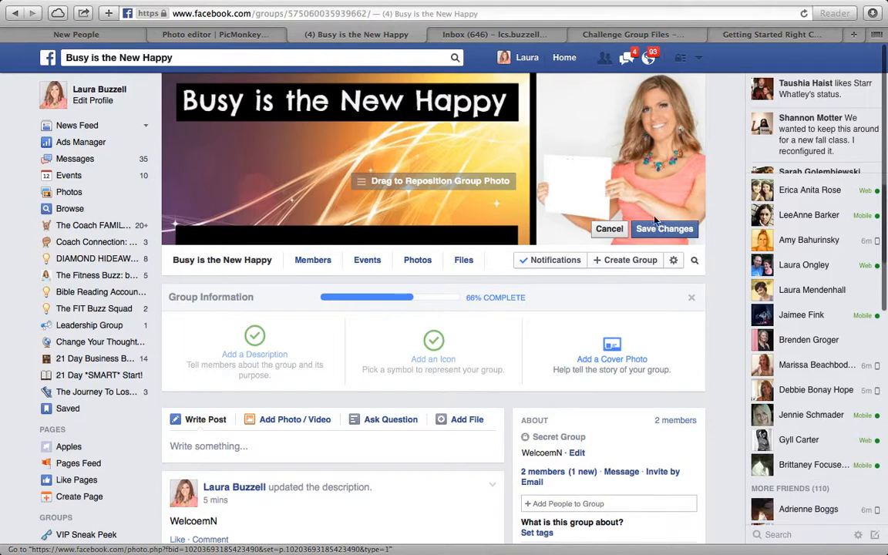
{"action": "left_click", "coordinate": [609, 228]}
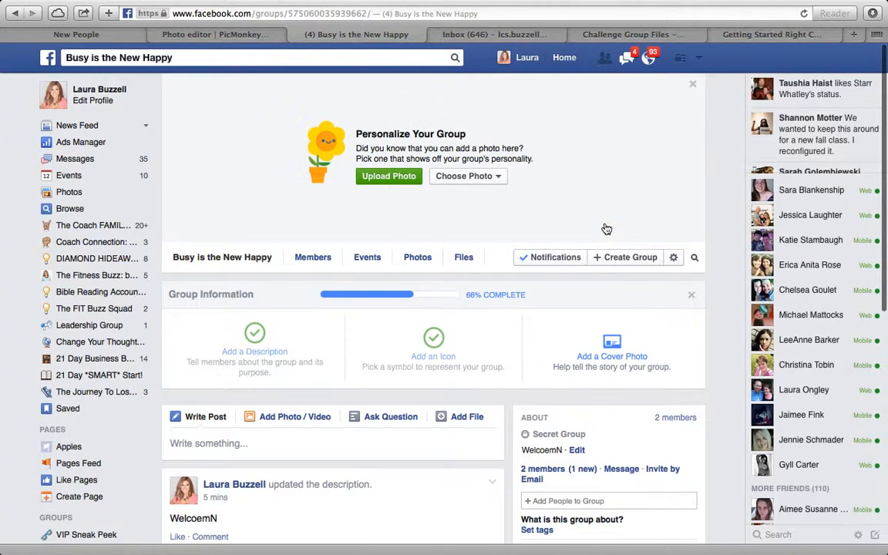
{"action": "left_click", "coordinate": [389, 177]}
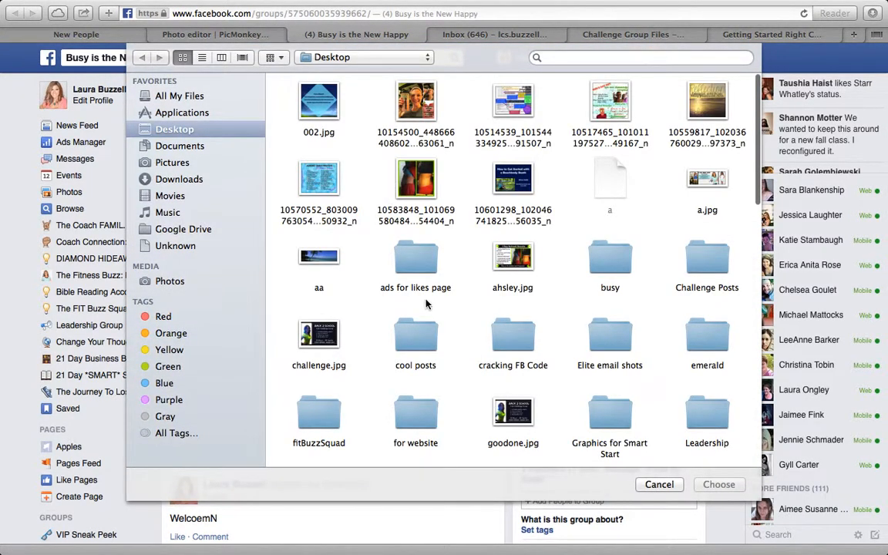
{"action": "scroll", "coordinate": [426, 305], "scroll_direction": "down", "scroll_amount": 10}
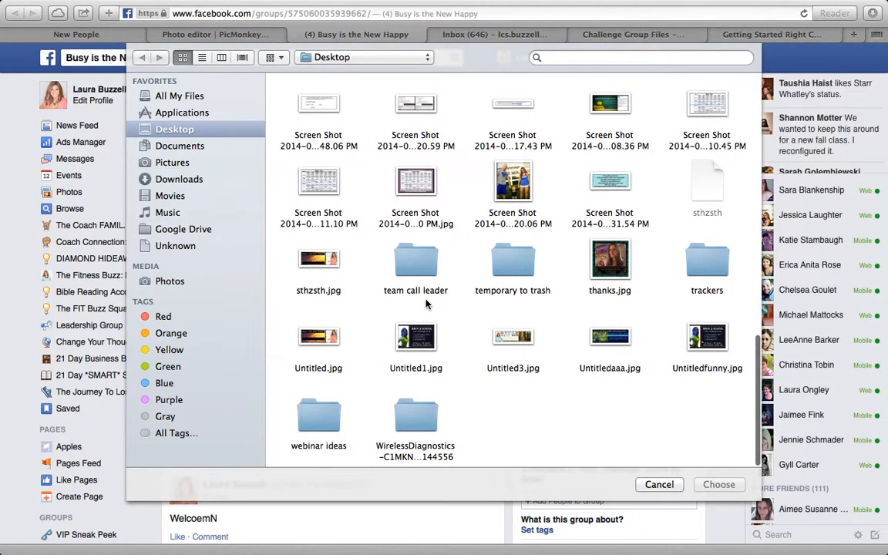
{"action": "scroll", "coordinate": [426, 304], "scroll_direction": "up", "scroll_amount": 4}
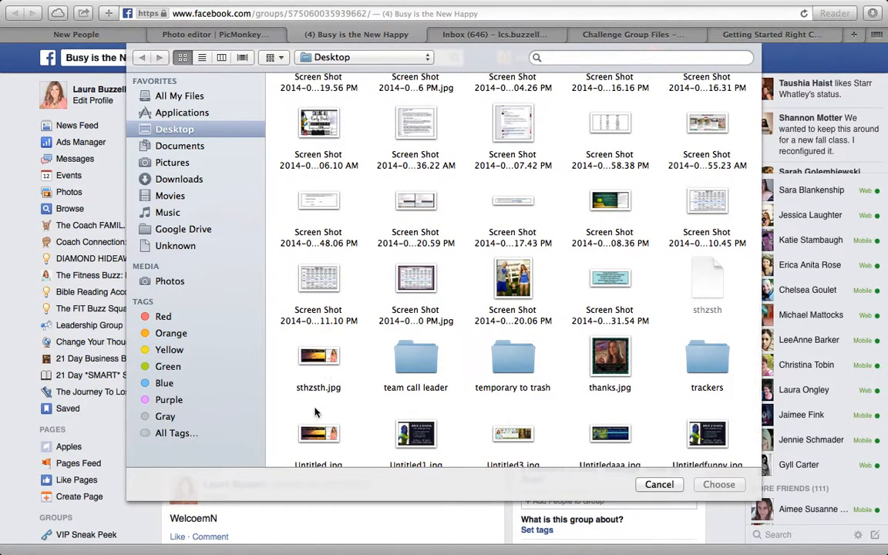
{"action": "double_click", "coordinate": [315, 446]}
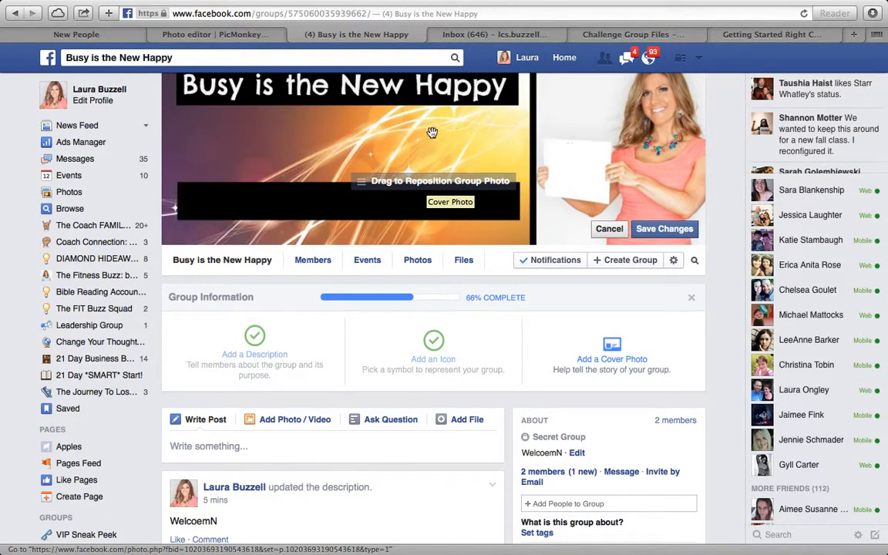
{"action": "left_click_drag", "start_coordinate": [434, 127], "coordinate": [435, 143]}
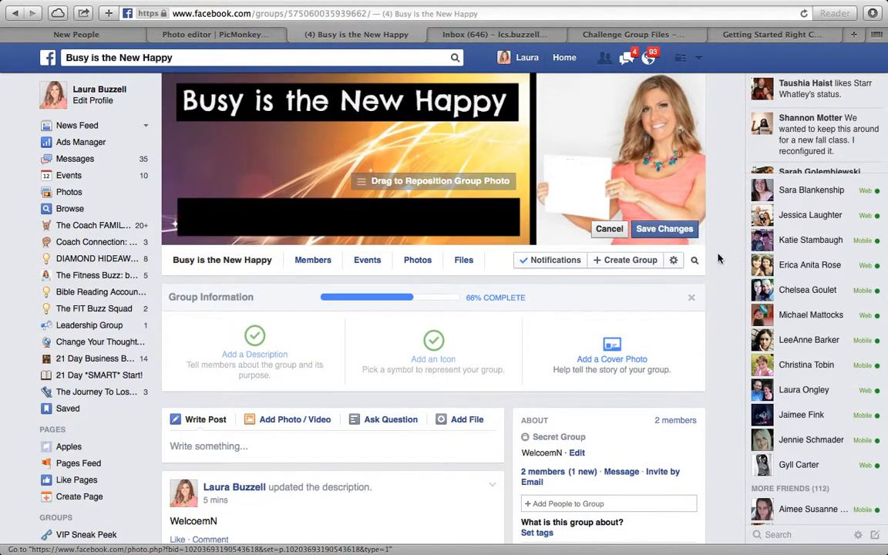
{"action": "left_click", "coordinate": [663, 228]}
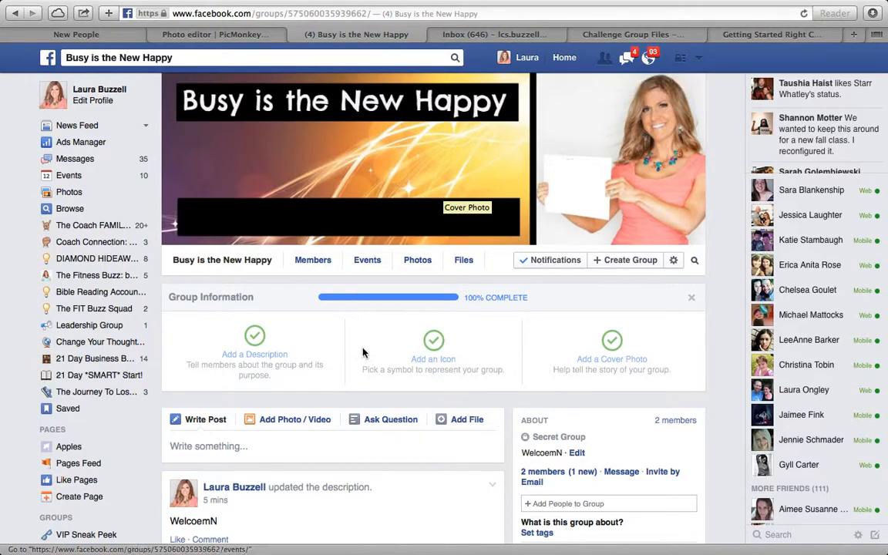
Step: Look through the group's posts and the pictures on its photos page
{"action": "scroll", "coordinate": [318, 488], "scroll_direction": "down", "scroll_amount": 5}
{"action": "scroll", "coordinate": [320, 491], "scroll_direction": "down", "scroll_amount": 2}
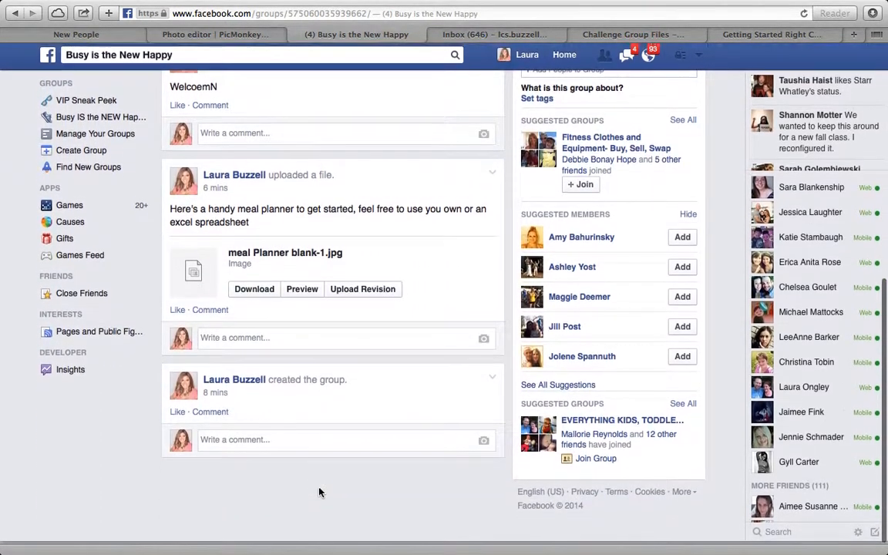
{"action": "scroll", "coordinate": [320, 492], "scroll_direction": "up", "scroll_amount": 7}
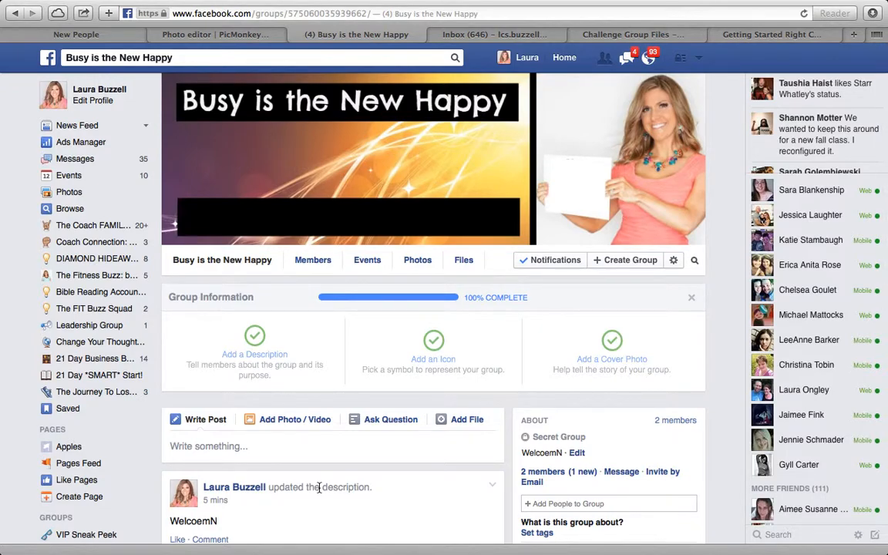
{"action": "left_click", "coordinate": [420, 262]}
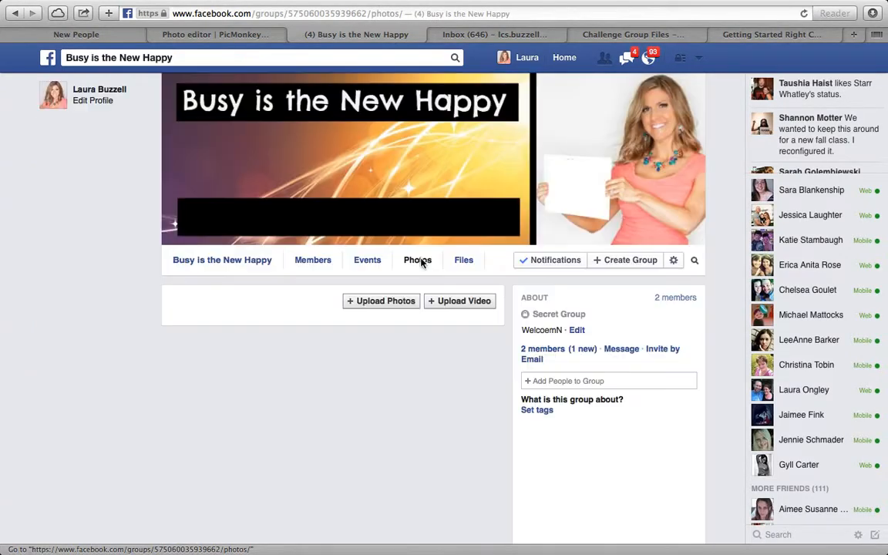
{"action": "scroll", "coordinate": [346, 498], "scroll_direction": "down", "scroll_amount": 3}
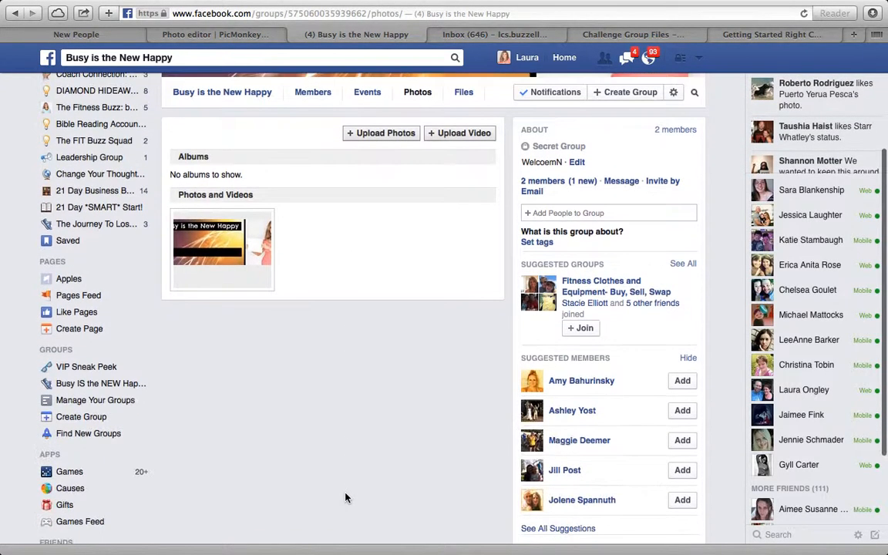
Step: Look up a friend by first name among the people who can be added to the group
{"action": "scroll", "coordinate": [345, 496], "scroll_direction": "up", "scroll_amount": 3}
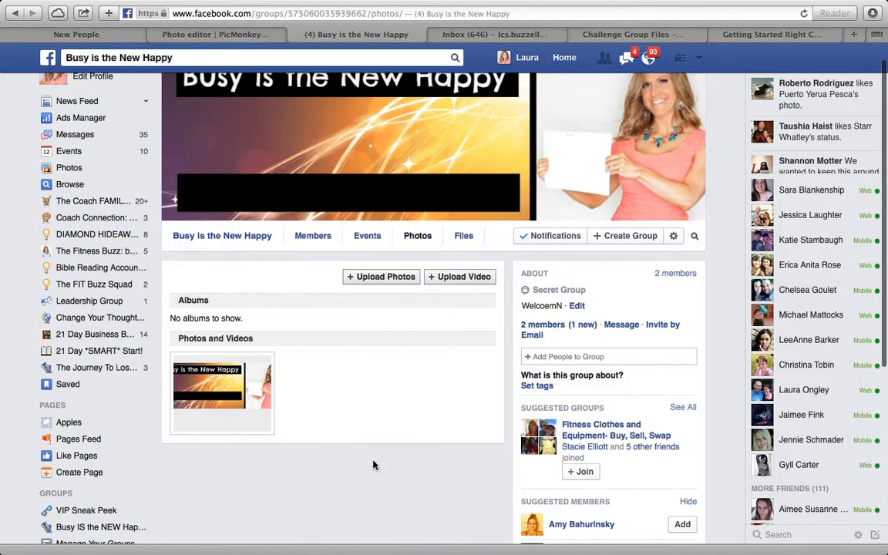
{"action": "scroll", "coordinate": [367, 443], "scroll_direction": "up", "scroll_amount": 2}
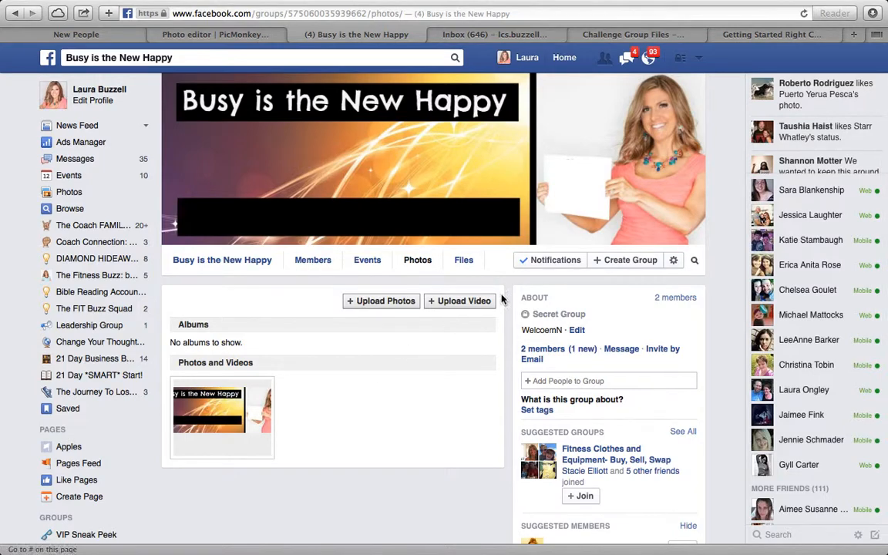
{"action": "left_click", "coordinate": [543, 384]}
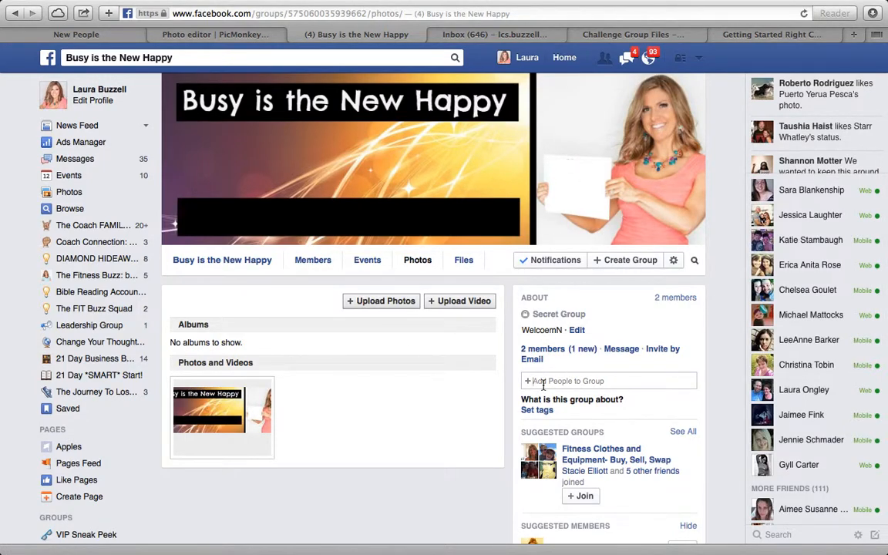
{"action": "type", "text": "carla"}
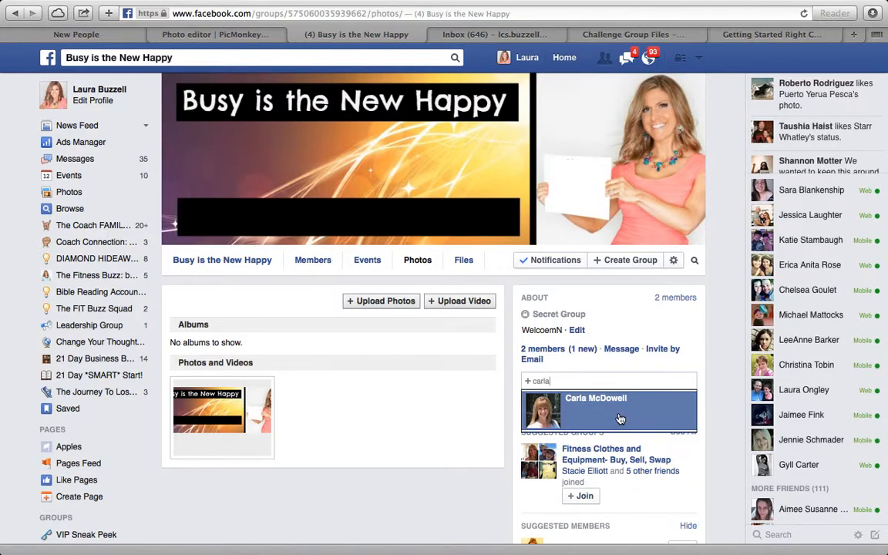
{"action": "left_click", "coordinate": [637, 317]}
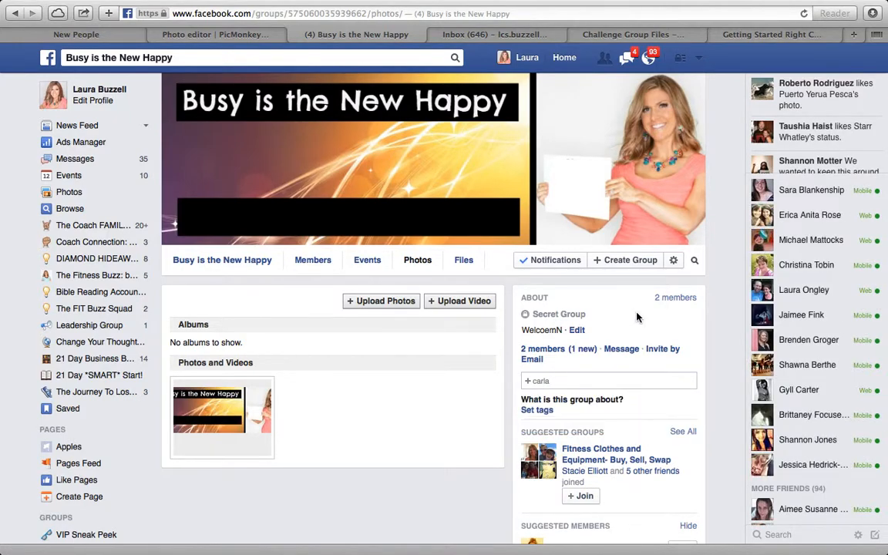
Step: Change the group's membership approval to "Any member can add members, but an admin must approve them" and save the group settings
{"action": "left_click", "coordinate": [675, 261]}
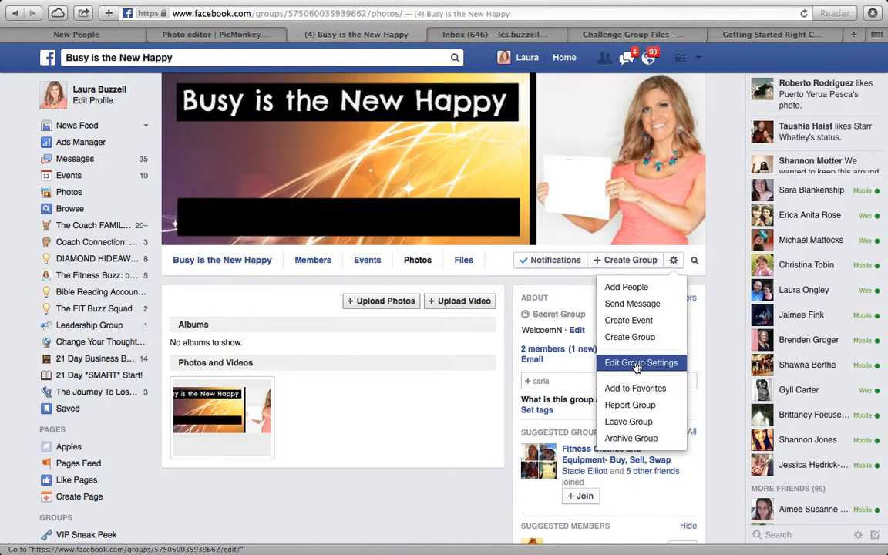
{"action": "left_click", "coordinate": [637, 364]}
{"action": "scroll", "coordinate": [428, 405], "scroll_direction": "down", "scroll_amount": 3}
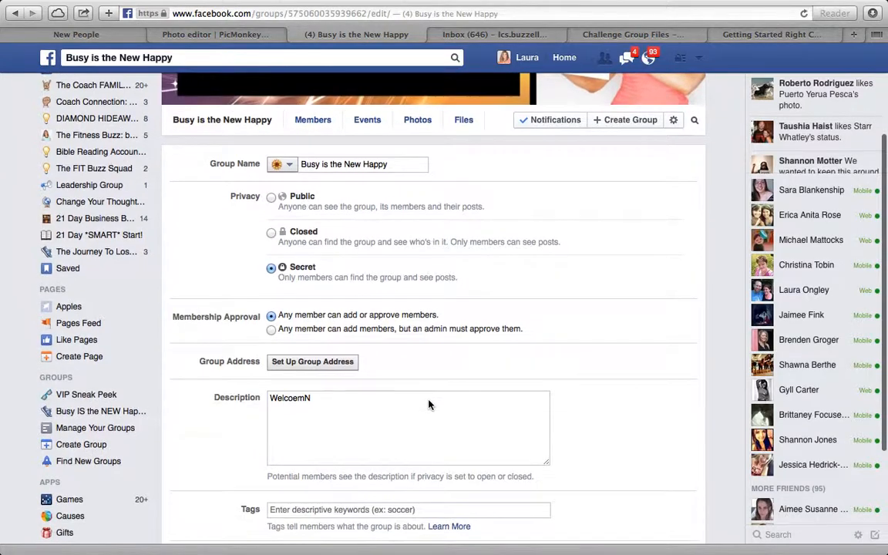
{"action": "scroll", "coordinate": [429, 405], "scroll_direction": "down", "scroll_amount": 2}
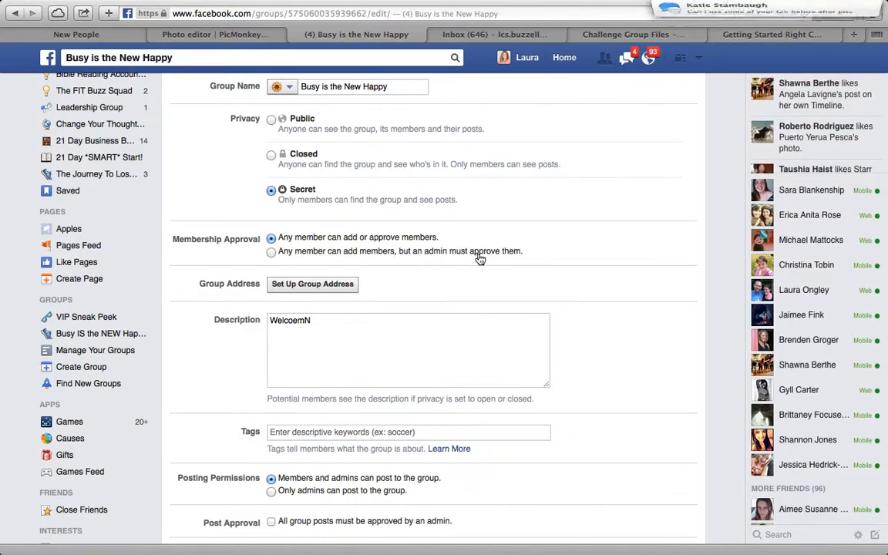
{"action": "left_click", "coordinate": [272, 252]}
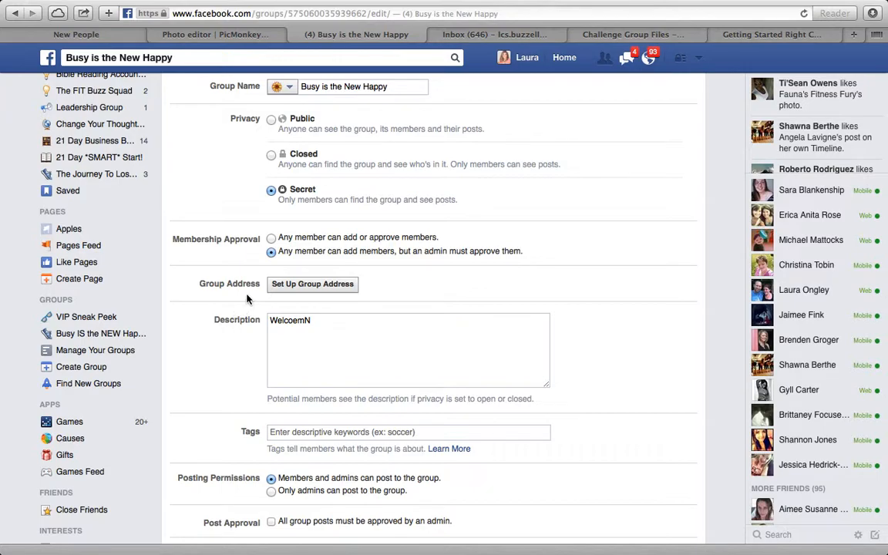
{"action": "scroll", "coordinate": [246, 299], "scroll_direction": "down", "scroll_amount": 3}
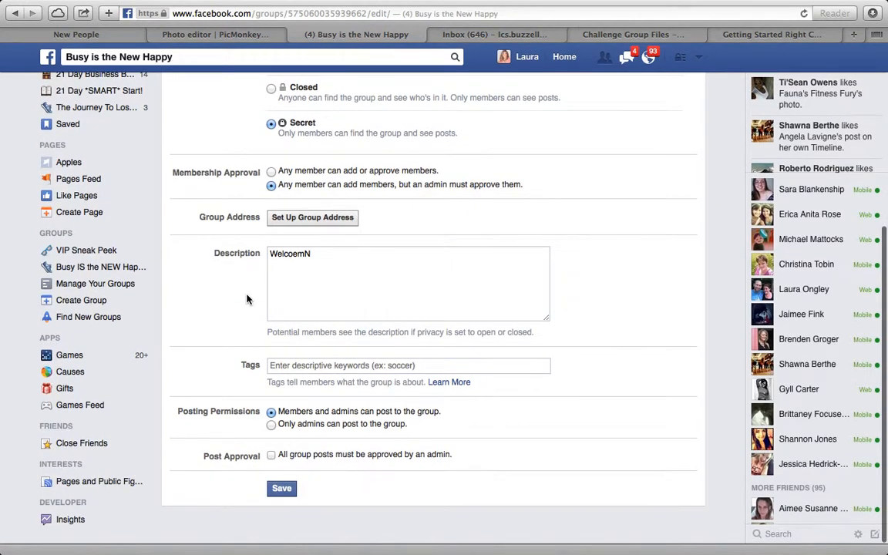
{"action": "scroll", "coordinate": [280, 492], "scroll_direction": "up", "scroll_amount": 1}
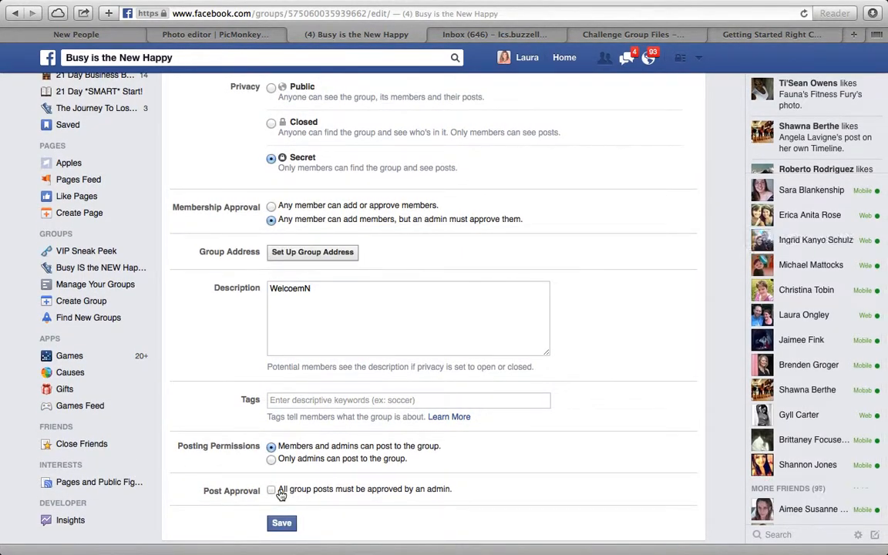
{"action": "left_click", "coordinate": [272, 518]}
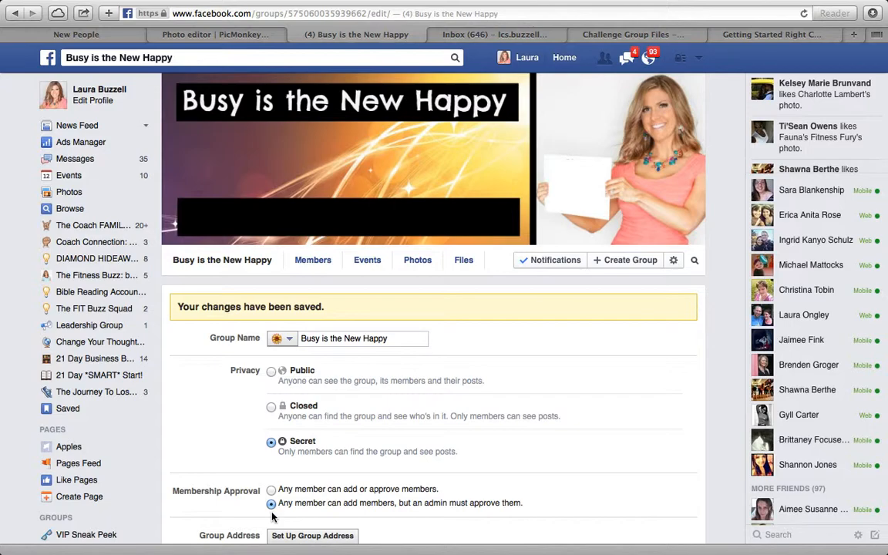
{"action": "mouse_move", "coordinate": [569, 5]}
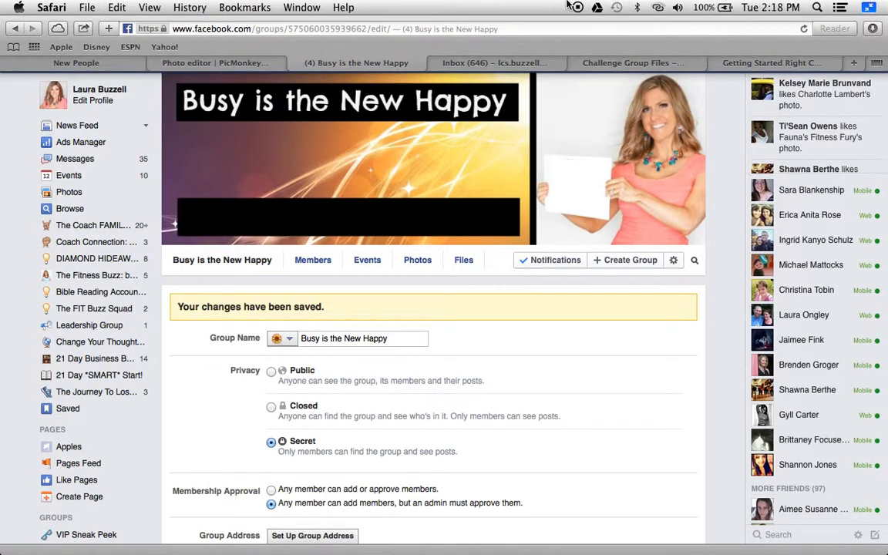